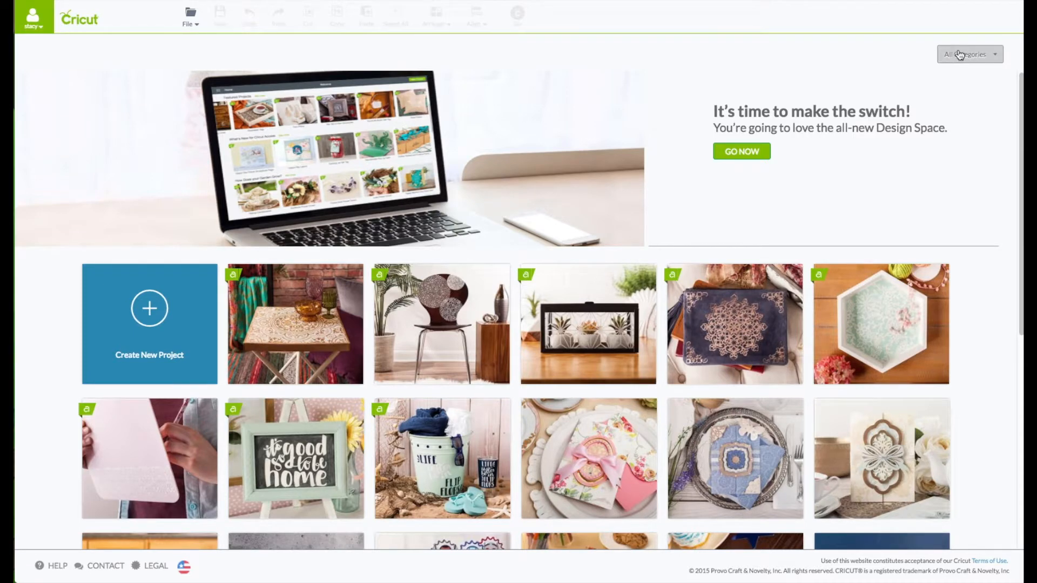
Filter the project library to the Christmas category
click(959, 55)
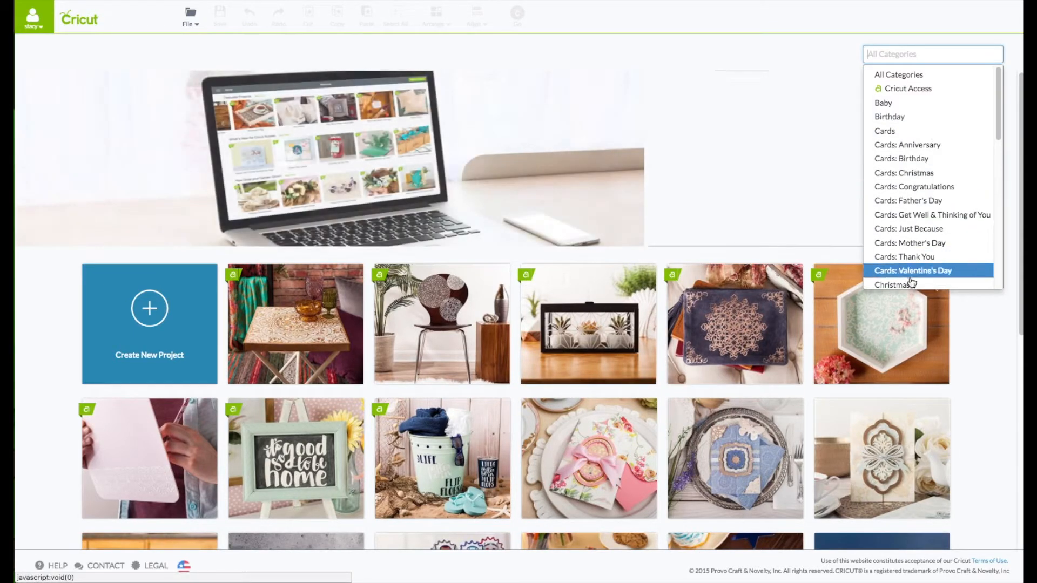
click(911, 287)
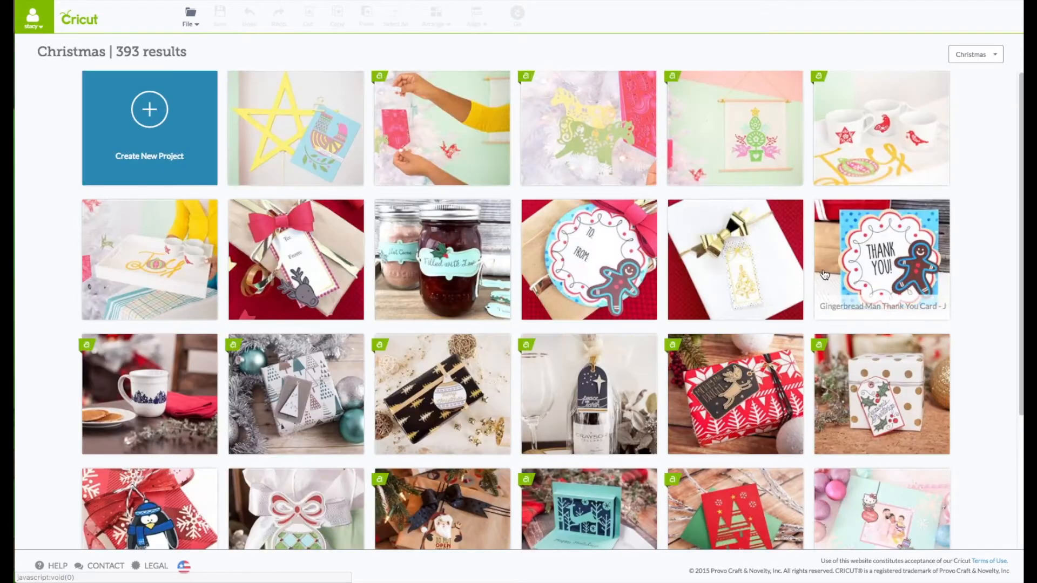
Find the Christmas Nativity Dimensional Scenes project among the Christmas projects and open it for customizing
scroll(705, 268, down, 10)
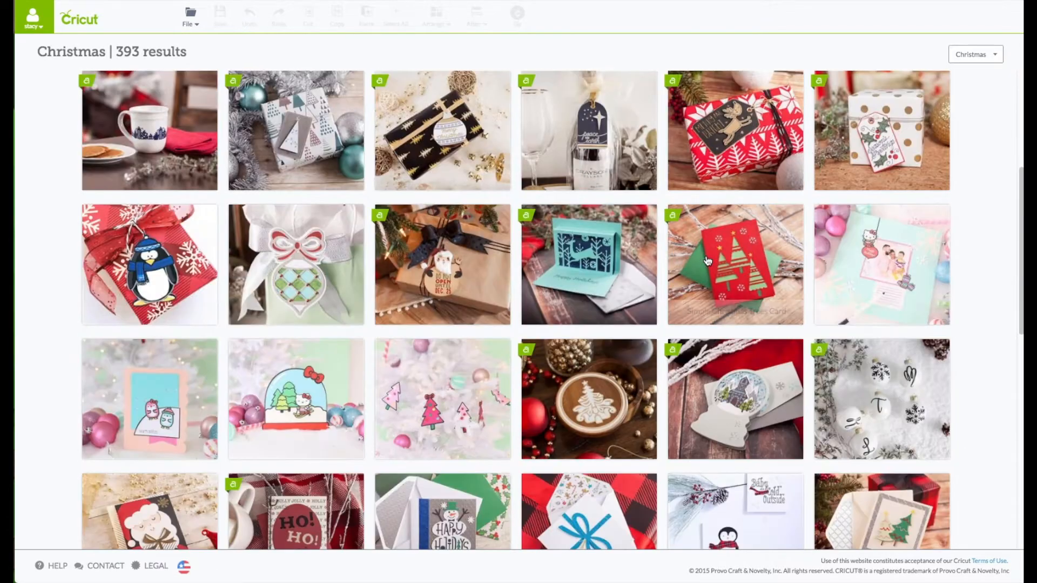
scroll(708, 262, down, 7)
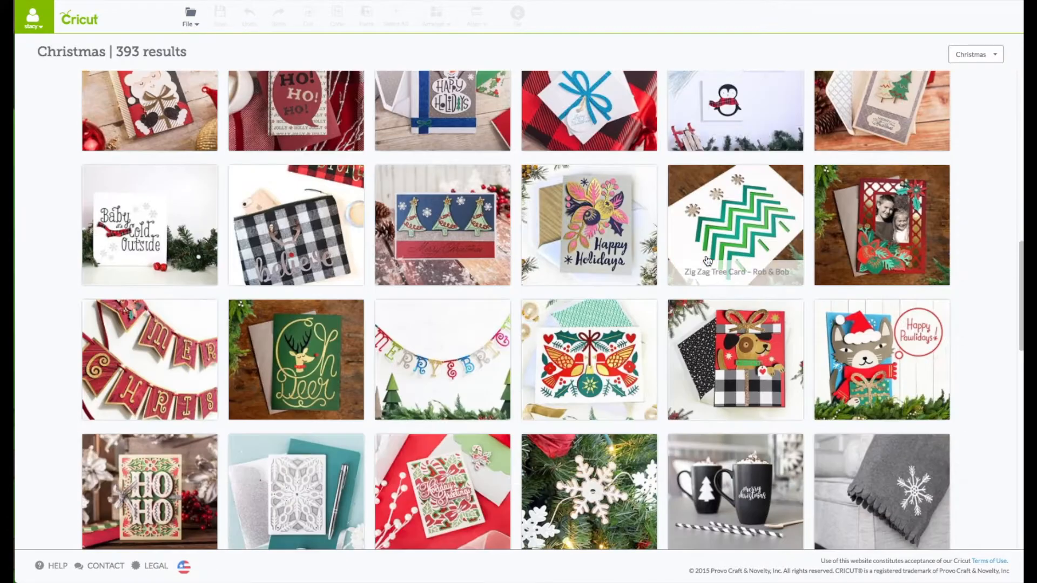
scroll(708, 261, down, 4)
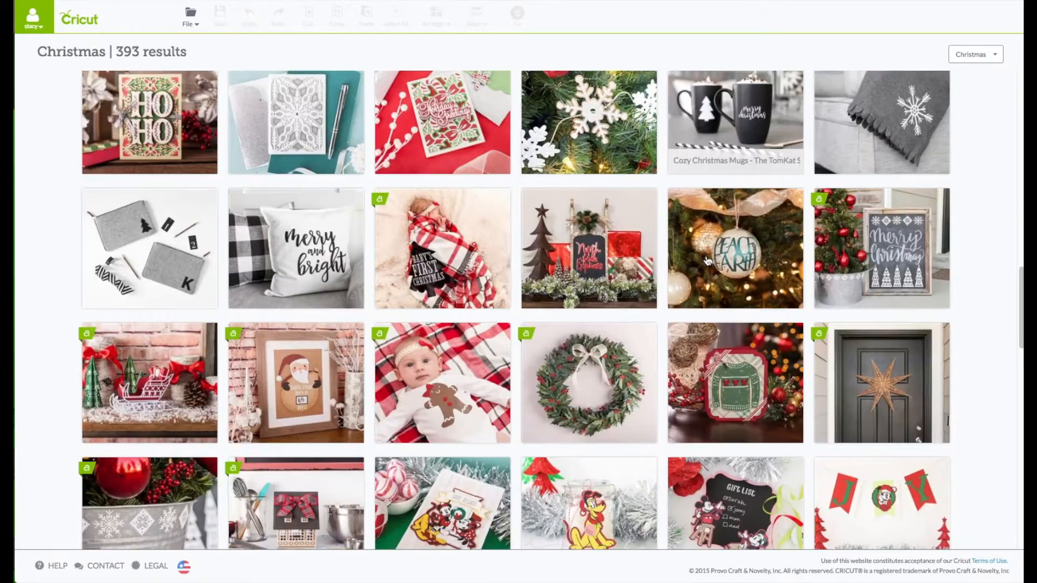
scroll(708, 261, down, 6)
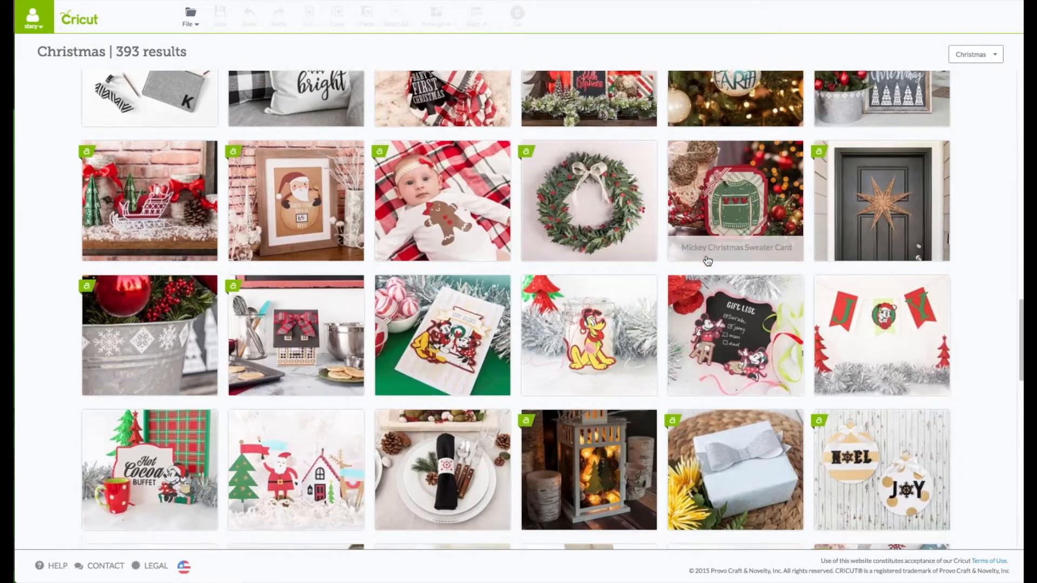
scroll(708, 261, down, 4)
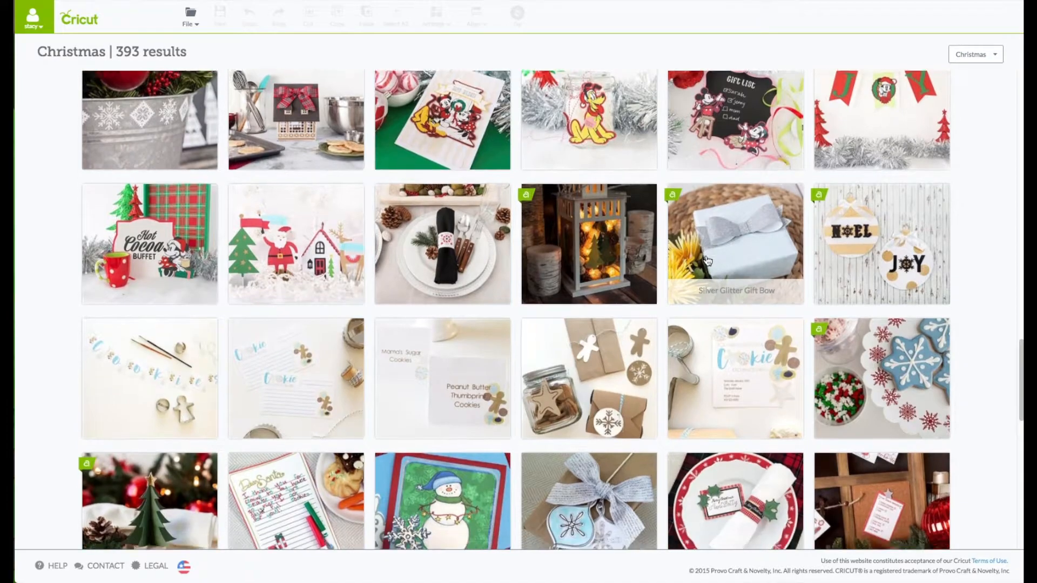
scroll(708, 262, down, 5)
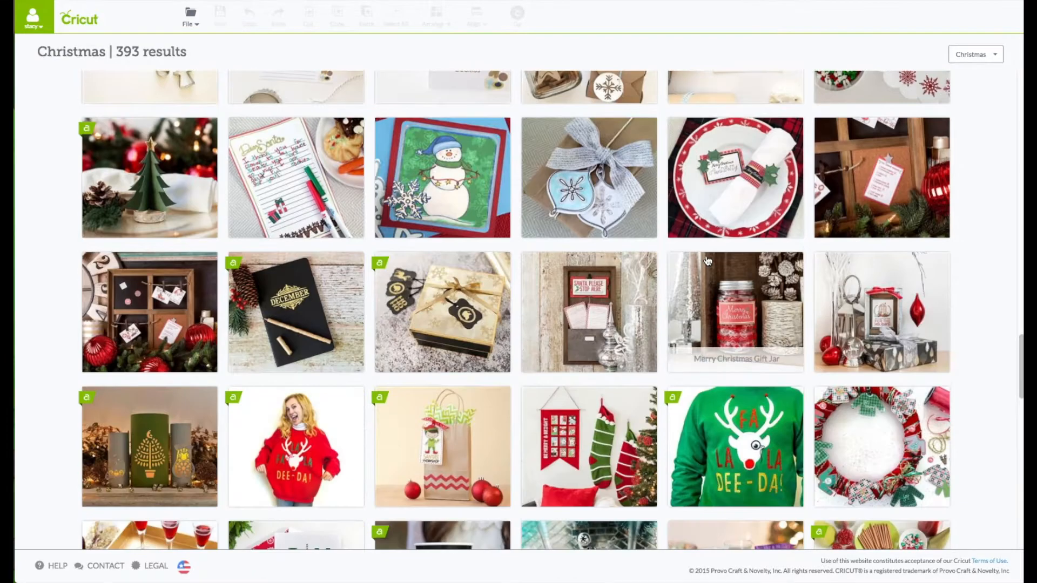
scroll(707, 262, down, 5)
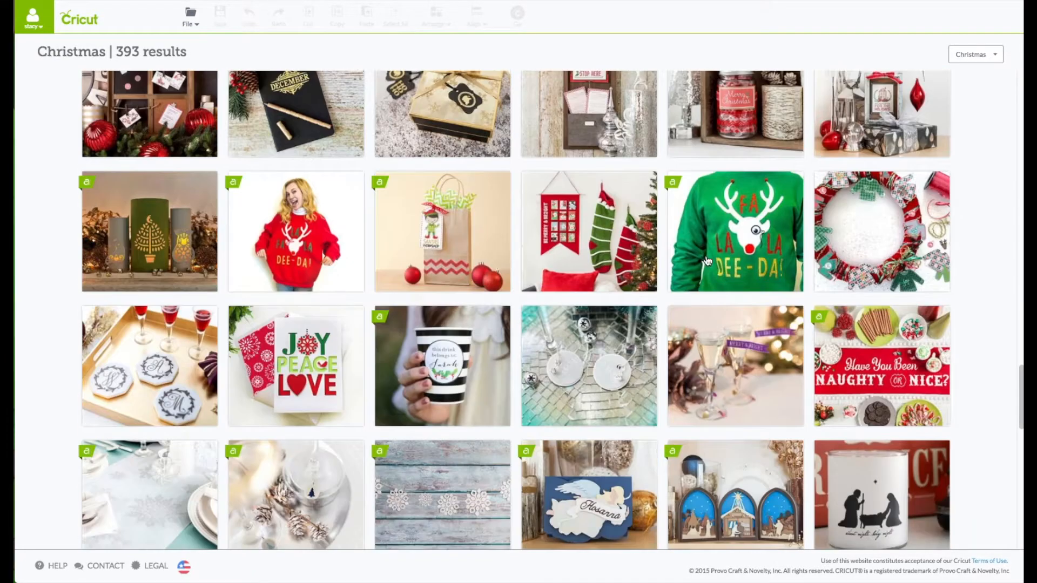
scroll(708, 261, down, 2)
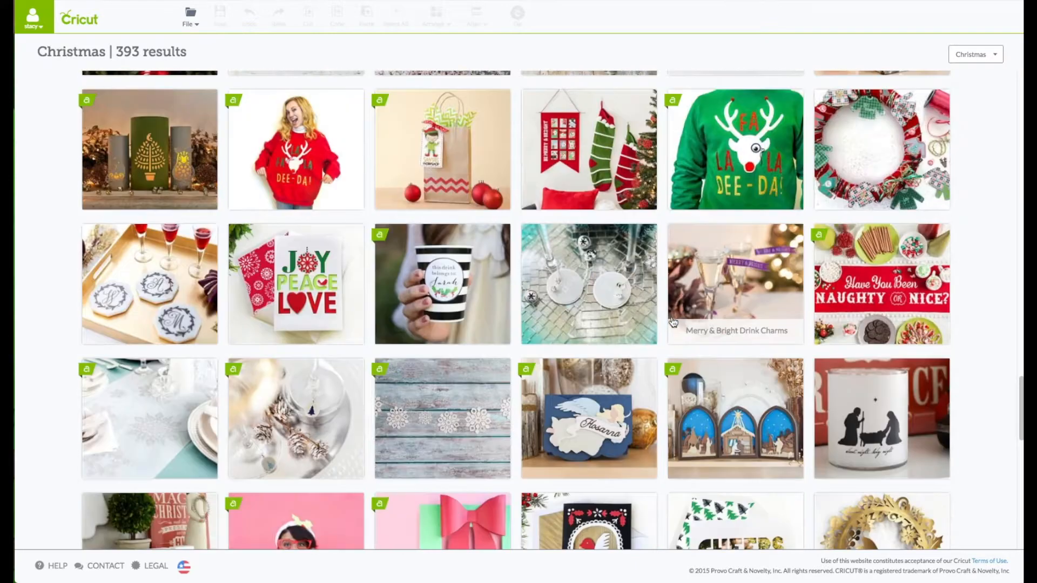
click(727, 406)
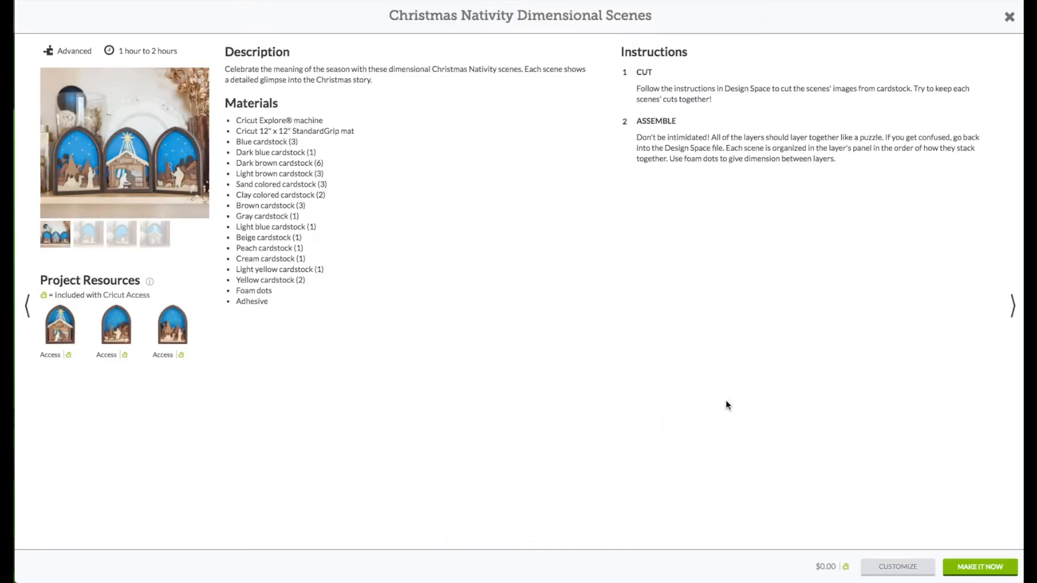
click(887, 569)
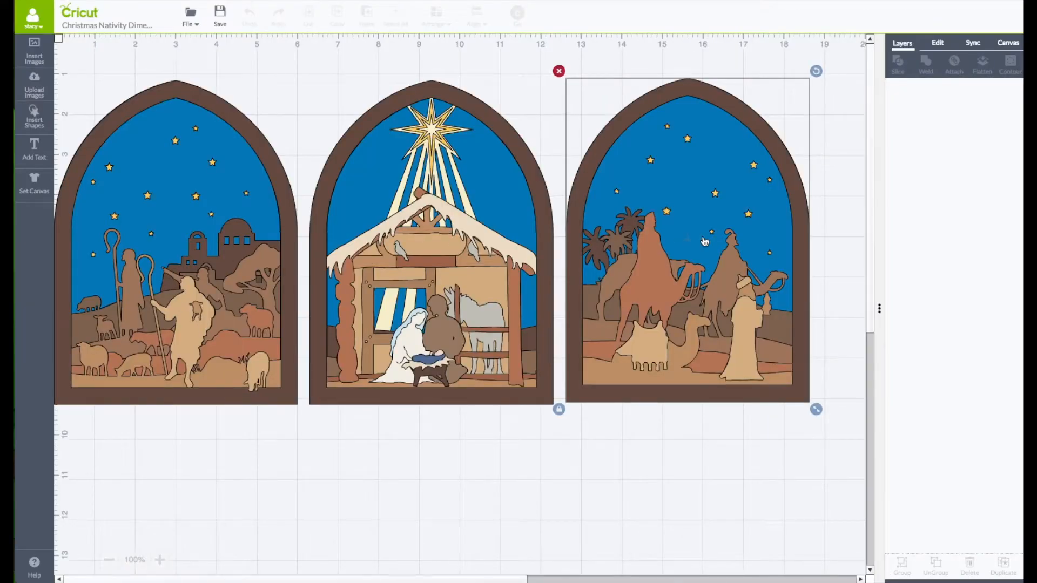
Delete the shepherds scene and the Wise Men scene from the canvas, keeping only the Holy Family nativity
click(261, 184)
drag(261, 184, 395, 209)
key(Delete)
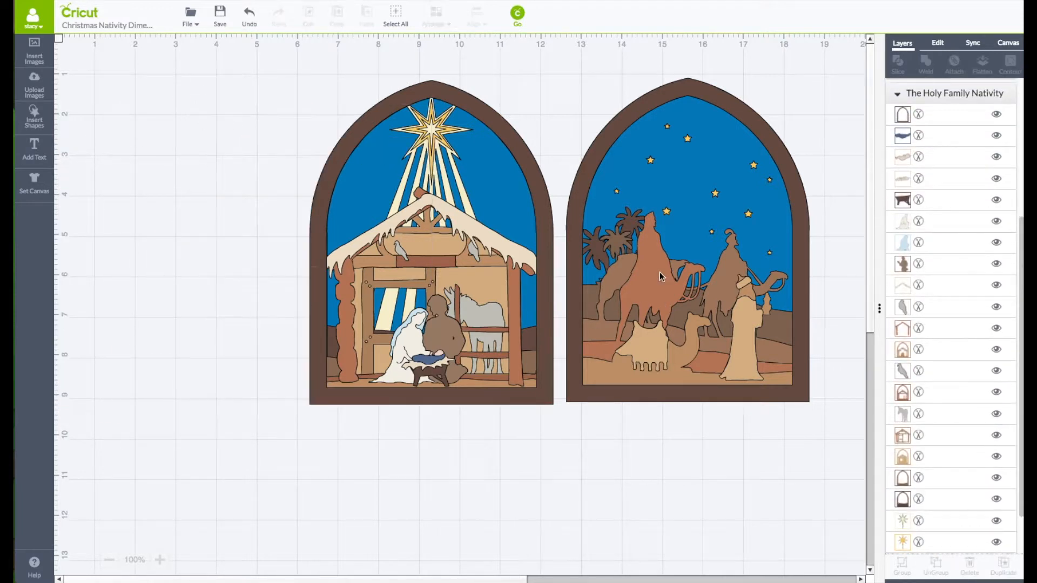
click(661, 277)
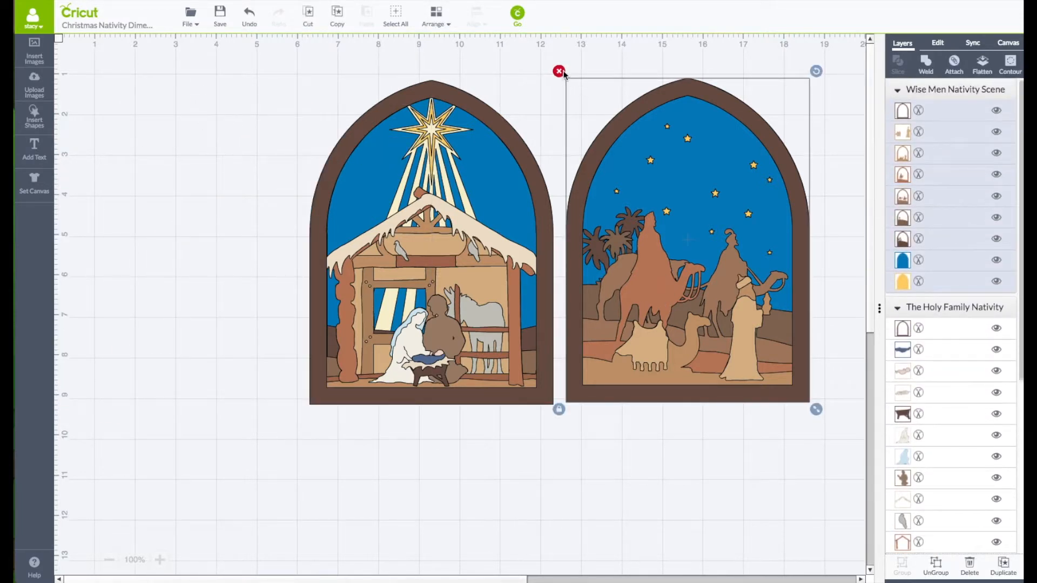
key(Delete)
Move the Holy Family scene toward the canvas's left side and ungroup it into separate layers
drag(468, 246, 348, 258)
right_click(348, 259)
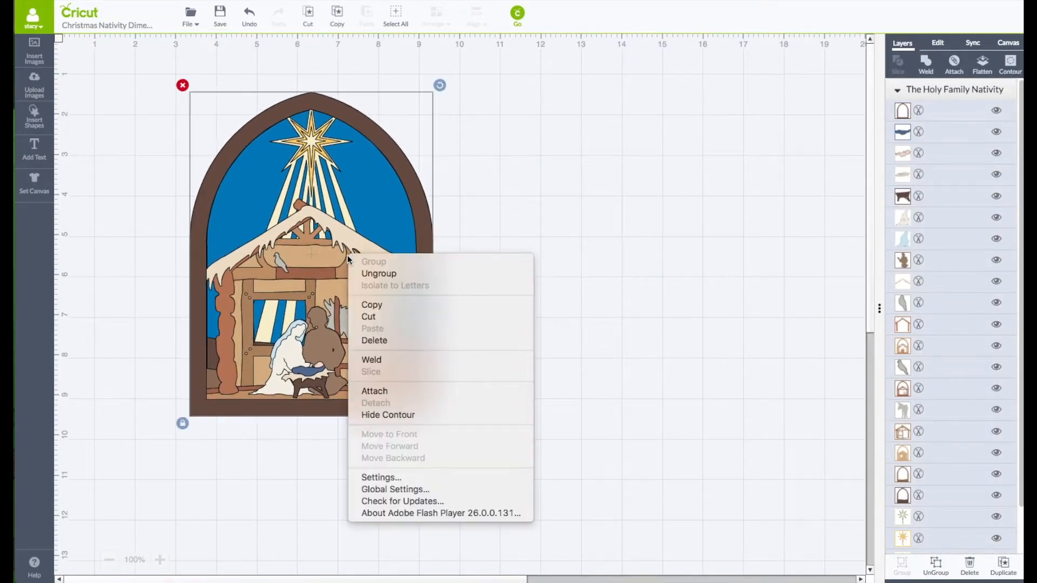
click(373, 273)
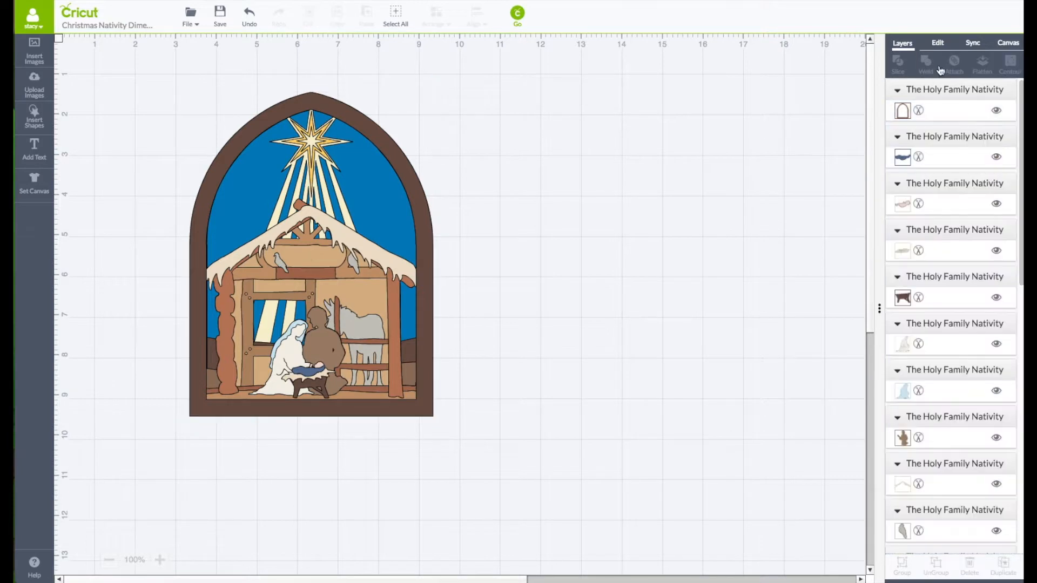
Show the layer color sync list, preview the project's cutting mats, and return to the canvas
click(967, 47)
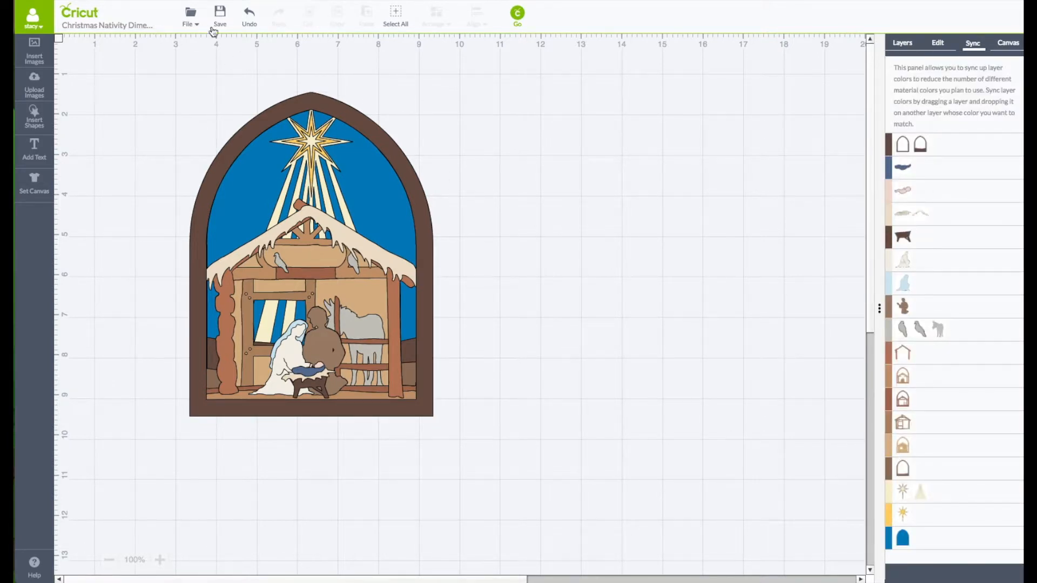
click(510, 31)
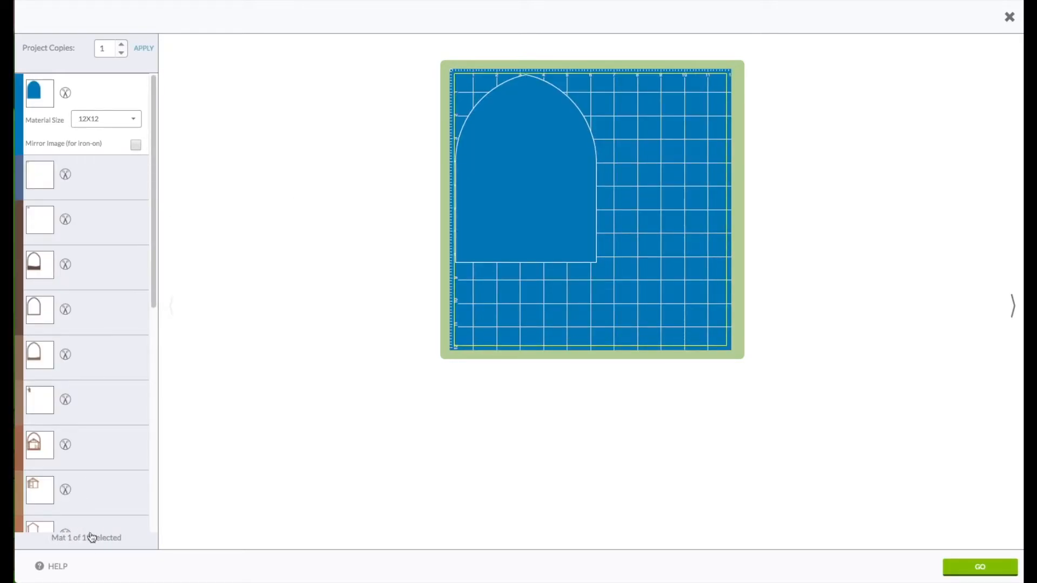
click(1009, 19)
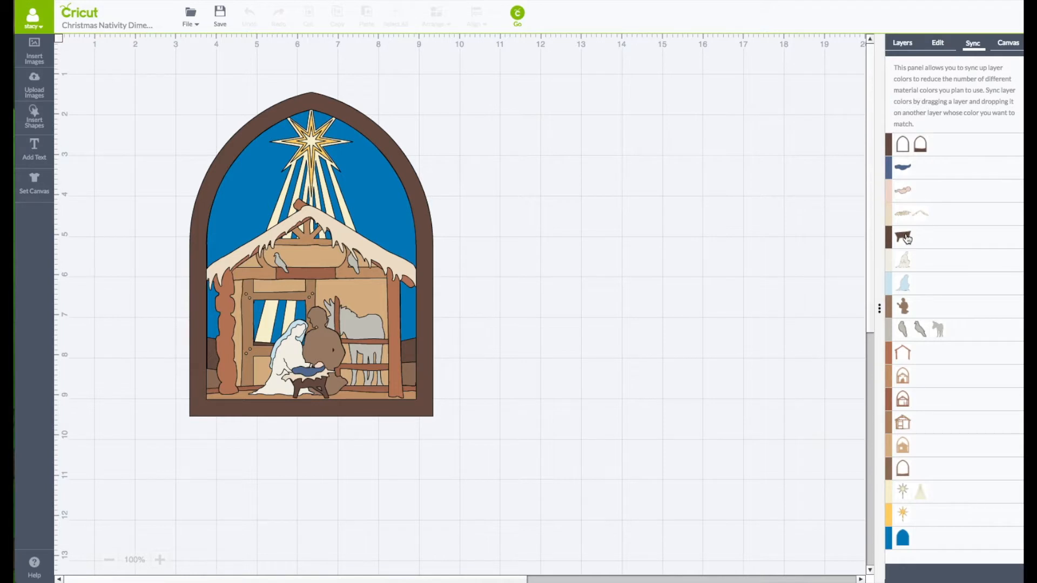
Sync the manger to the frame's dark brown, the dark blue blanket to the background blue, and the baby and white robe to cream
drag(905, 235, 913, 150)
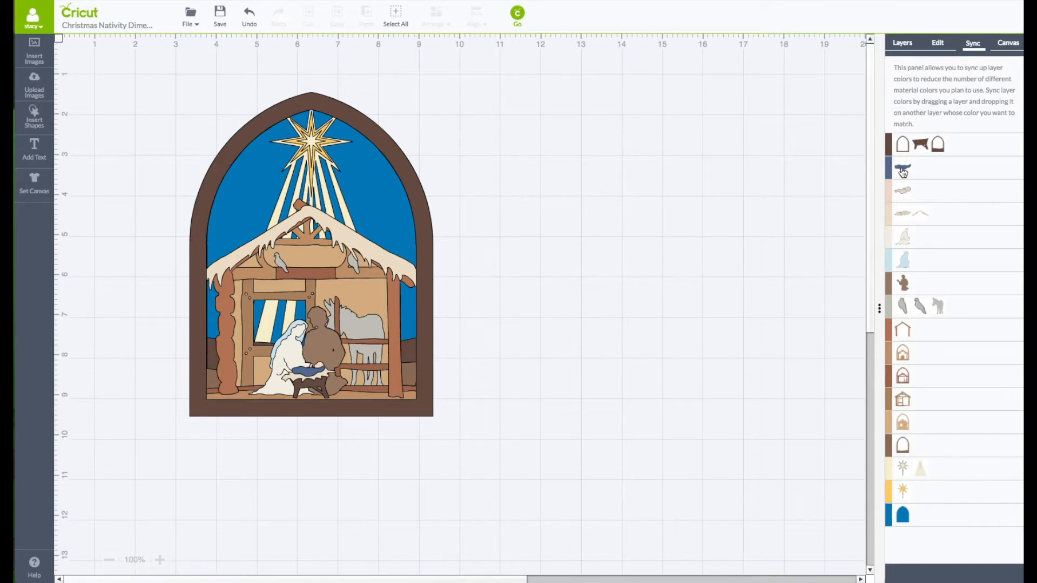
drag(901, 171, 905, 511)
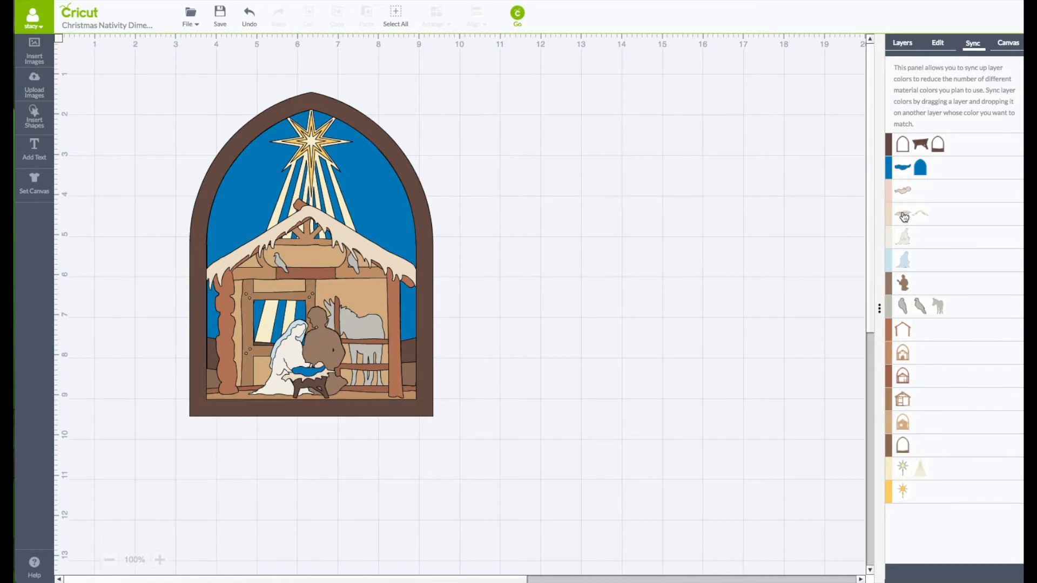
drag(903, 238, 906, 196)
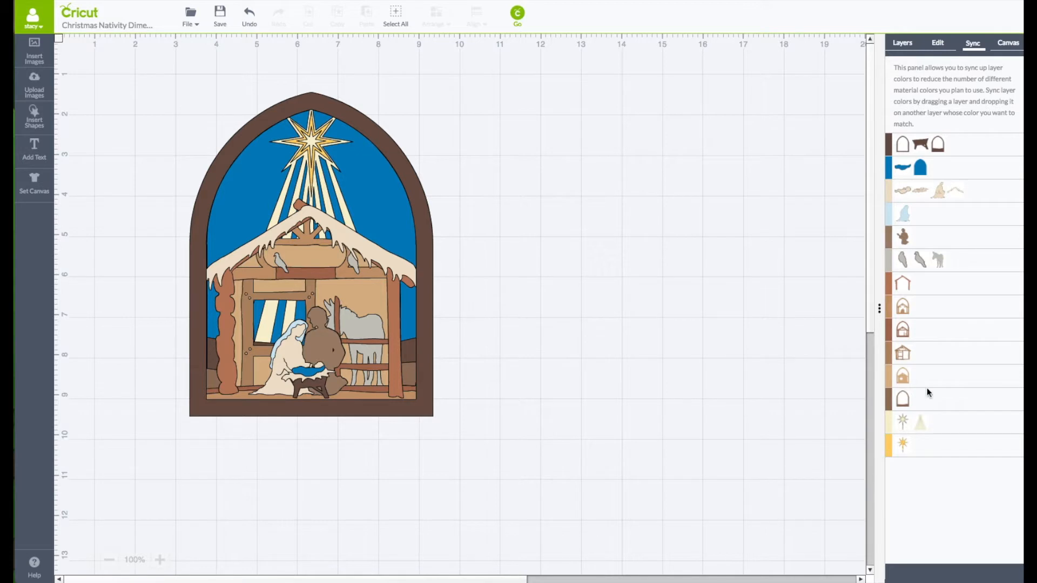
Pull the dark brown frame, the light brown stable frame and the reddish-brown stable frame out to the right of the scene
drag(423, 218, 818, 217)
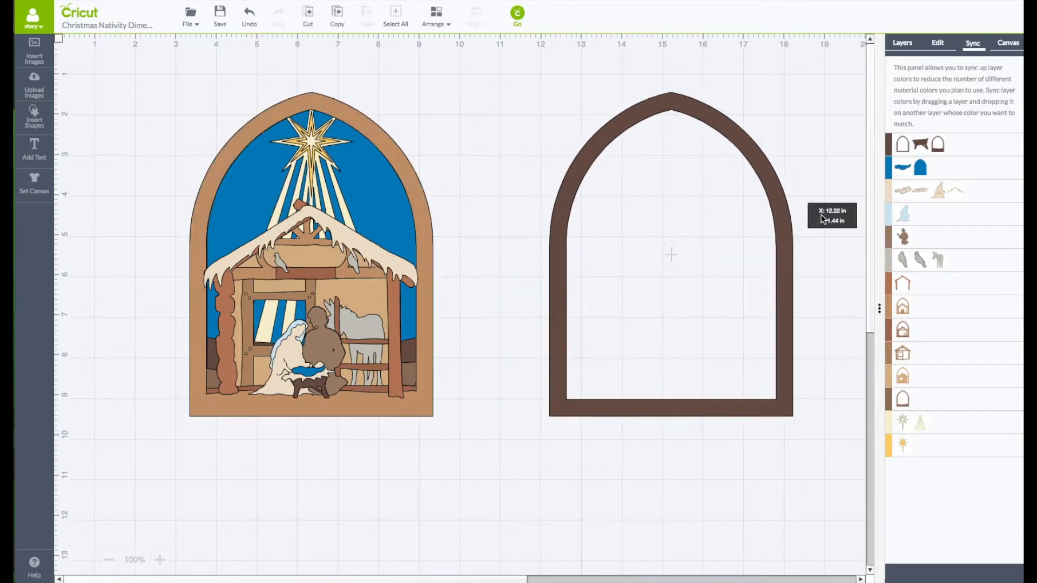
drag(622, 200, 707, 199)
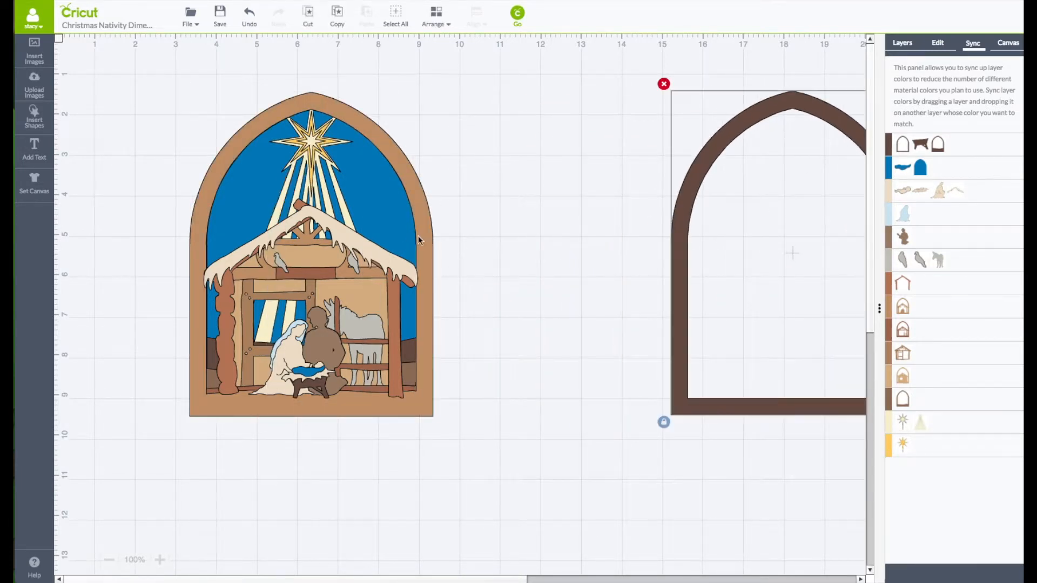
drag(427, 231, 716, 220)
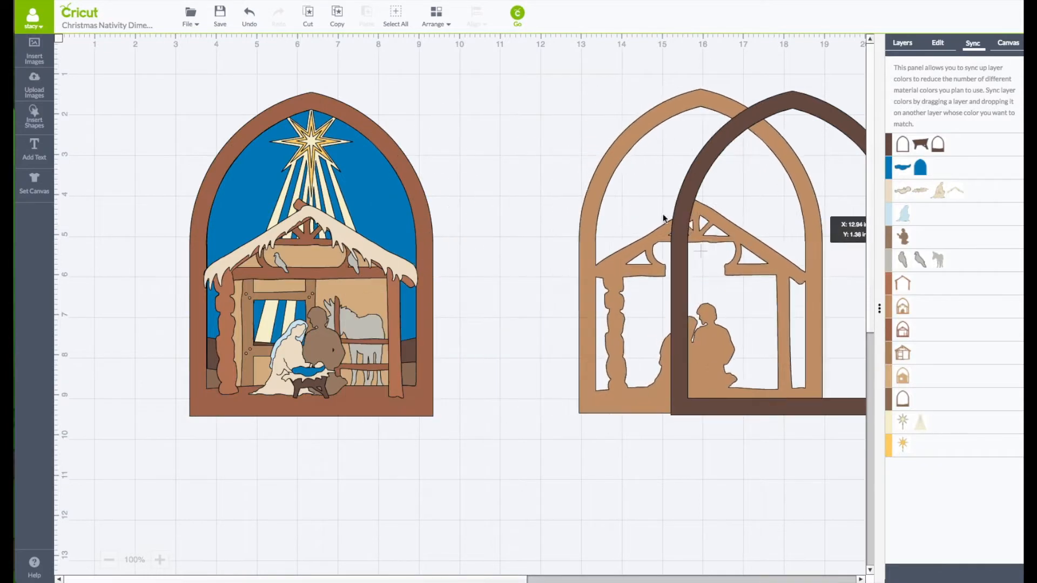
click(419, 191)
drag(427, 205, 696, 196)
Place the snowy roof below the scene and spread out the stable front and the pulled-out frames so their colors can be compared
drag(366, 271, 372, 520)
drag(387, 268, 494, 269)
drag(513, 135, 490, 141)
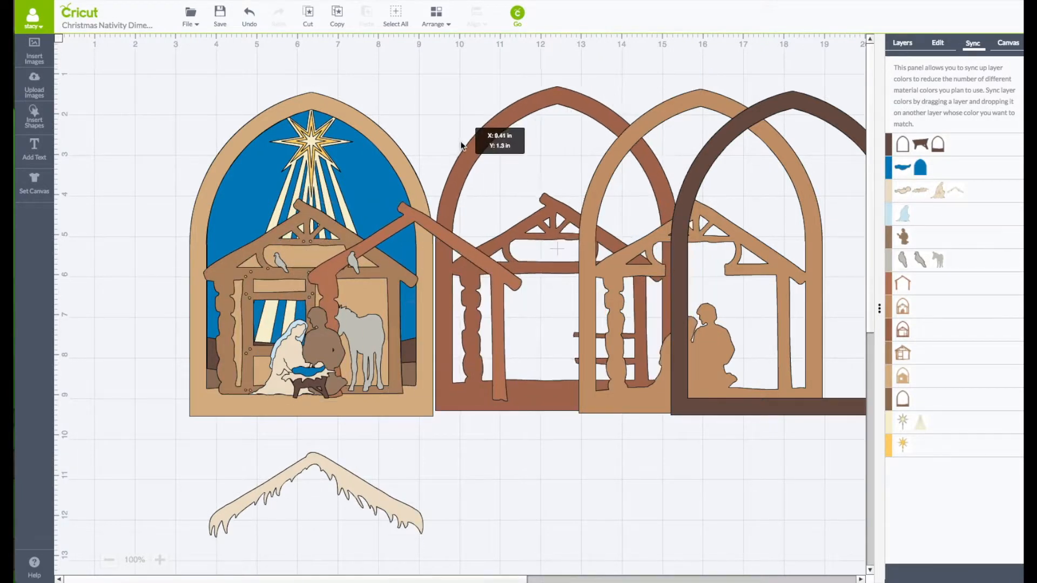
drag(699, 102, 846, 132)
drag(424, 217, 565, 211)
drag(745, 206, 684, 195)
drag(588, 227, 630, 353)
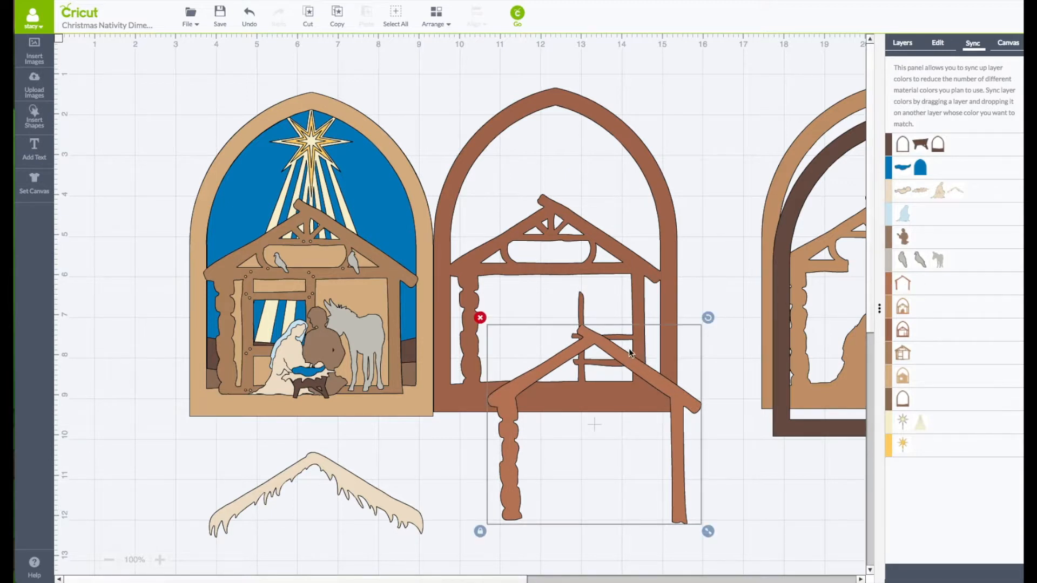
drag(586, 253, 596, 212)
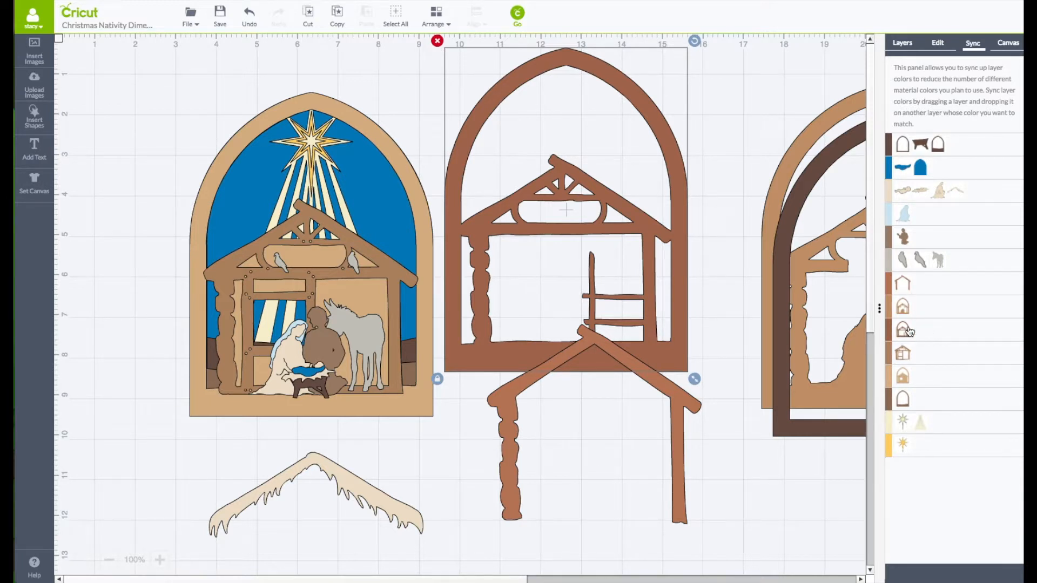
Sync the stable front to the reddish-brown stable frame's color, and the kneeling brown figure to the brown stable beams' color
drag(903, 285, 902, 332)
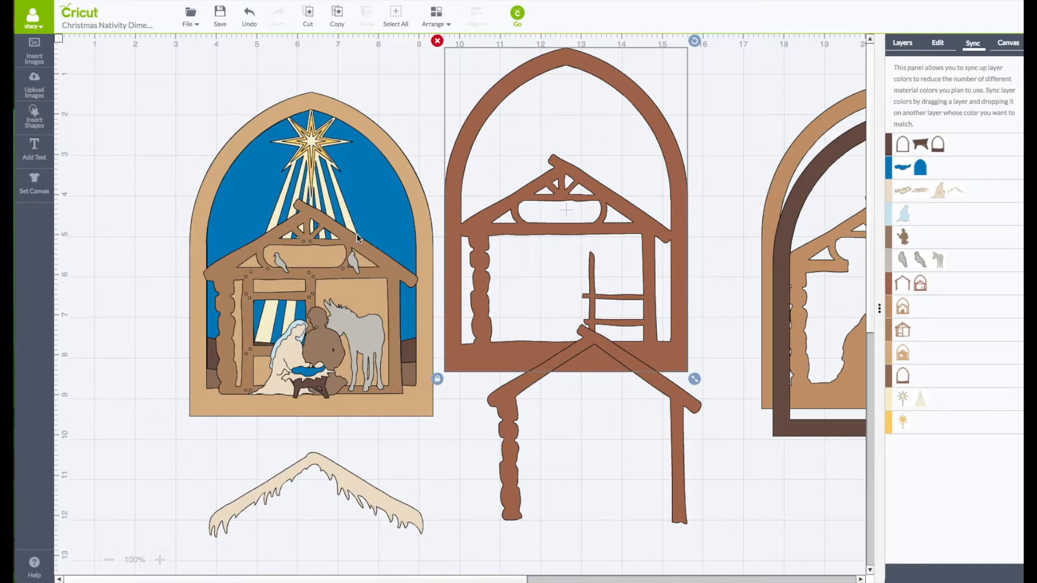
drag(359, 241, 265, 372)
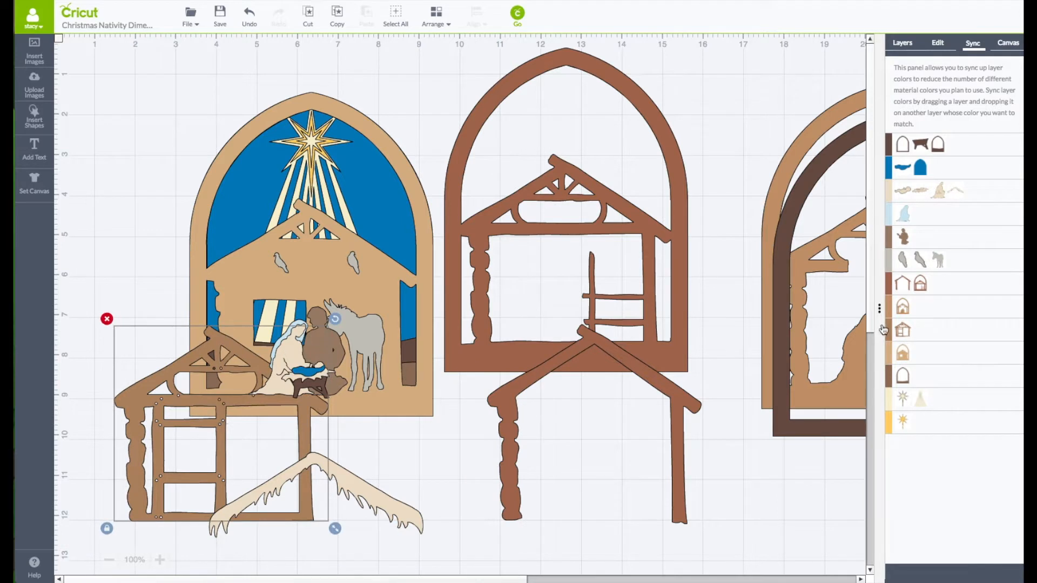
click(333, 343)
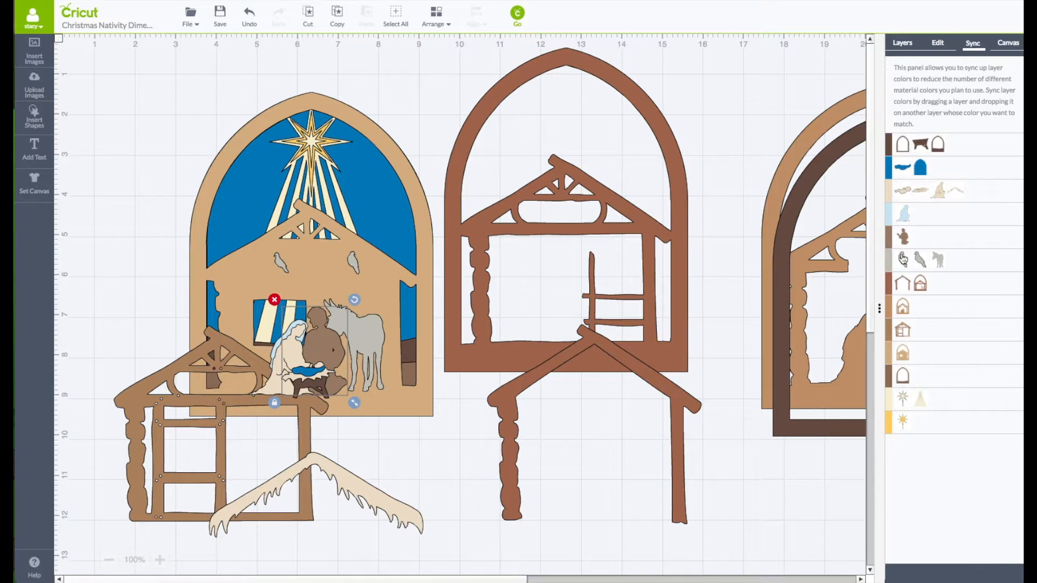
drag(903, 238, 908, 330)
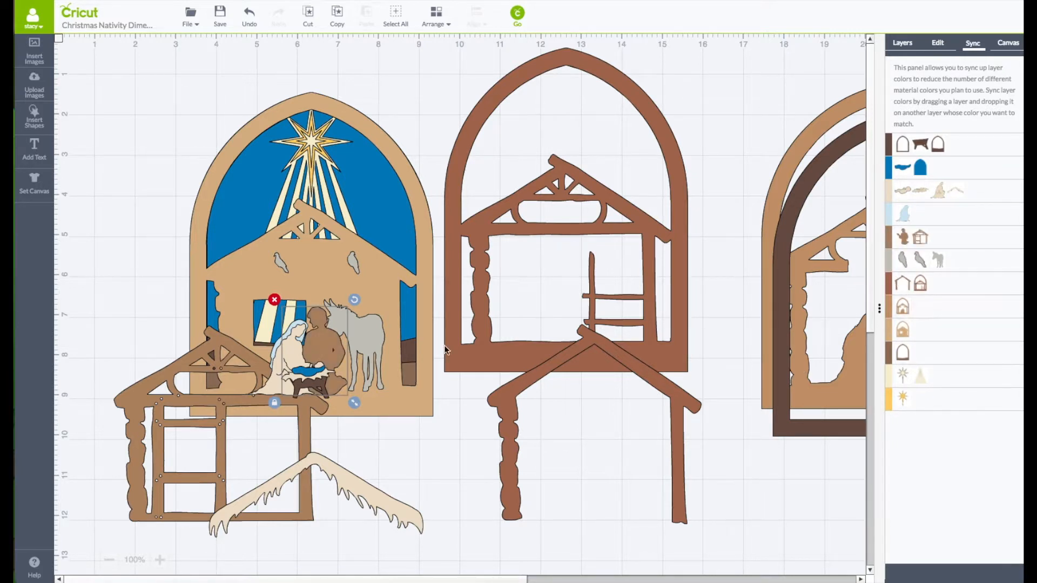
Reassemble the nativity by moving the stable beams, stable front, frames and snowy roof back onto the scene
drag(244, 357, 332, 233)
drag(546, 181, 295, 223)
drag(591, 331, 306, 208)
drag(776, 191, 194, 202)
drag(771, 200, 212, 180)
drag(337, 480, 326, 151)
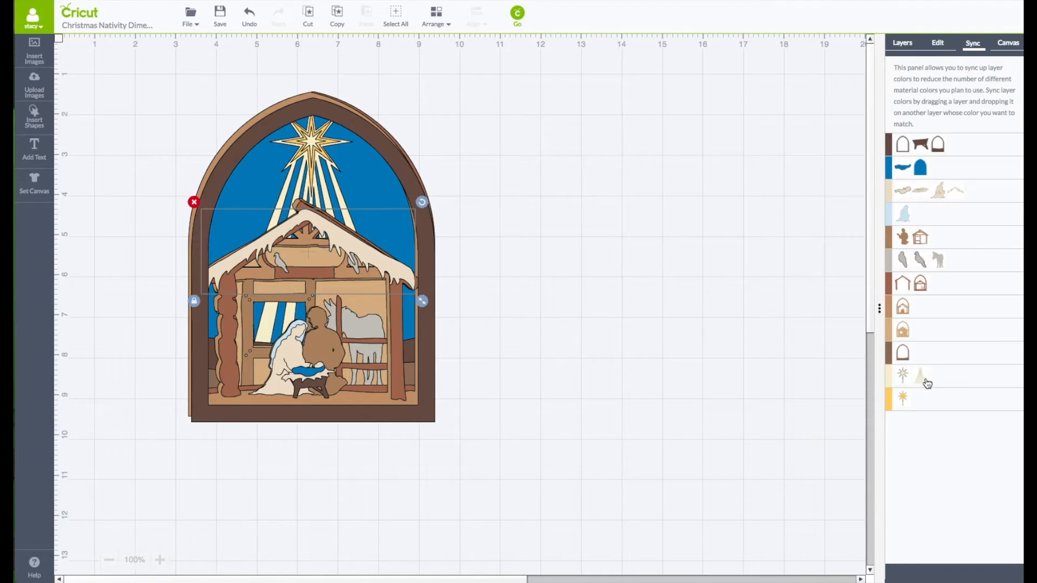
Sync the light blue robed figure layer to the gray of the doves and donkey
click(621, 184)
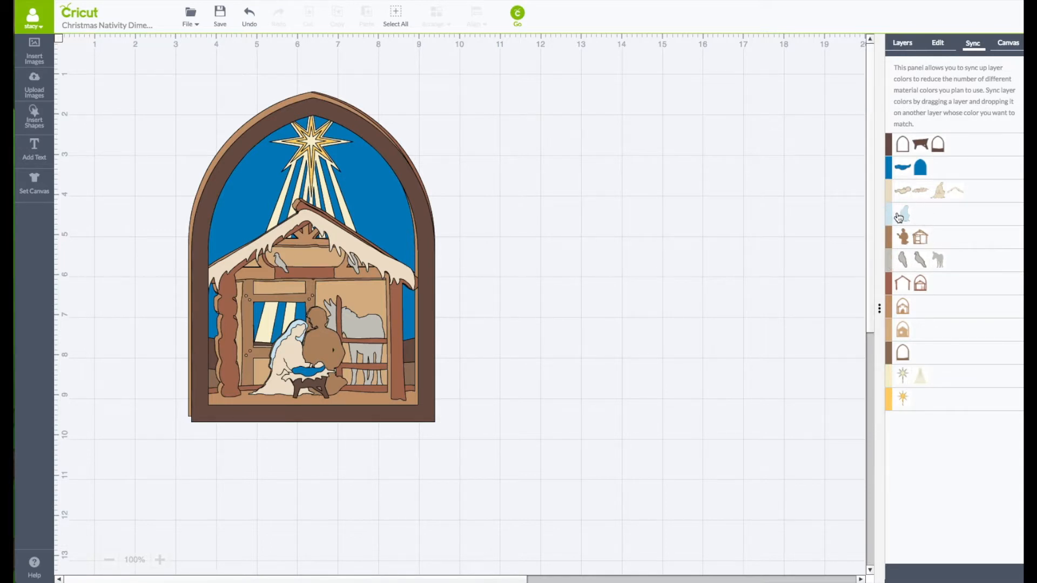
drag(899, 217, 938, 257)
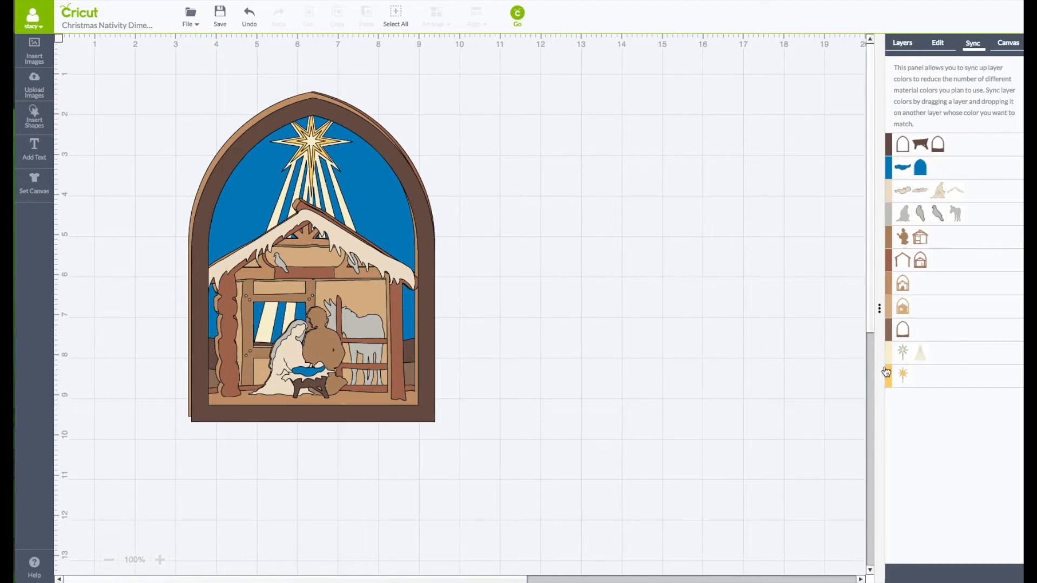
Sync the gold star layer to the pale yellow of the star with light beams, and open the mat preview
drag(901, 378, 901, 354)
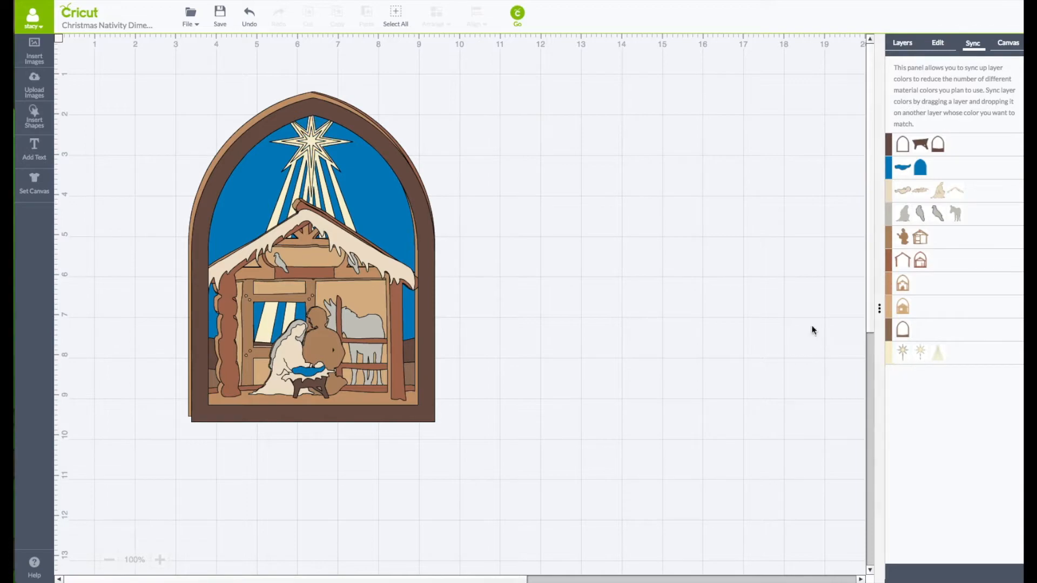
click(512, 14)
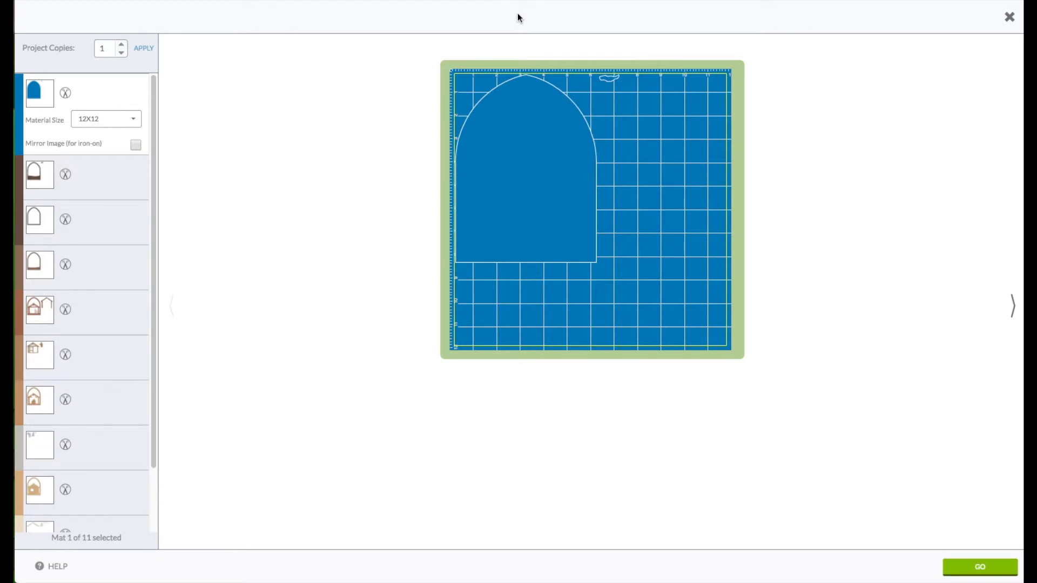
Shift the blue arch and its small piece on the blue mat, and move the manger inside the frame opening on mat 2
drag(540, 164, 544, 173)
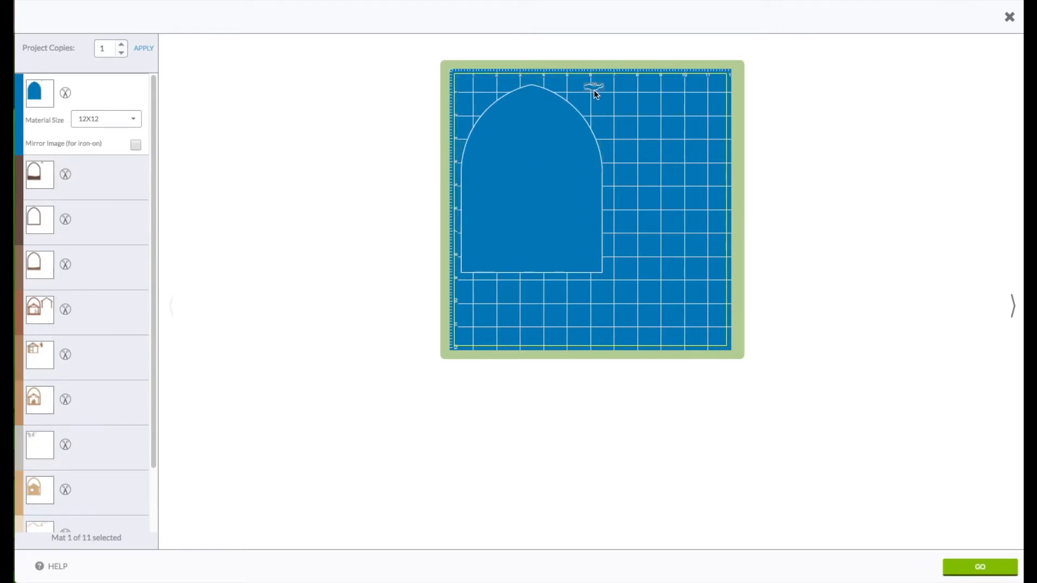
click(115, 180)
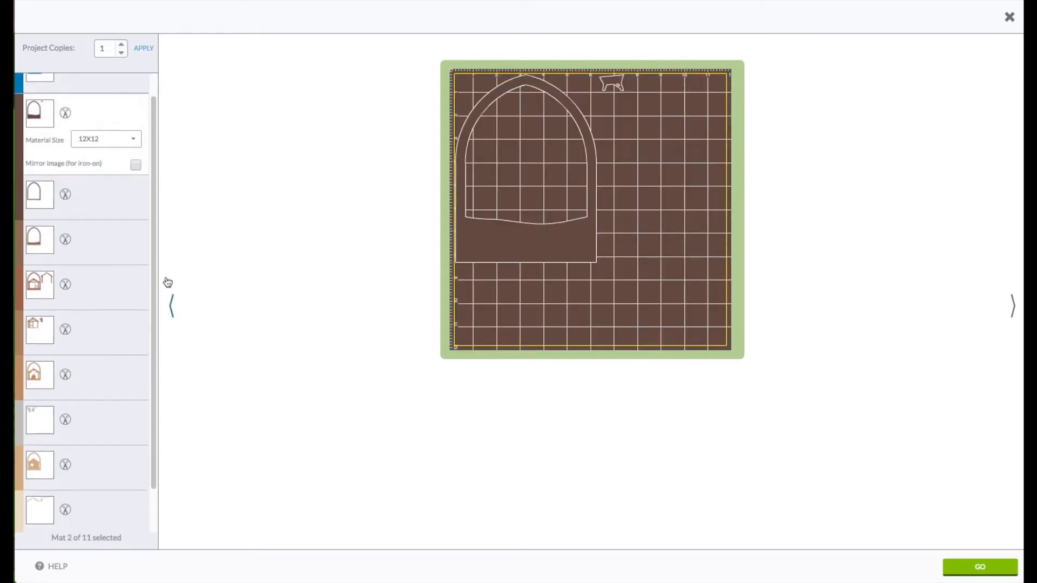
drag(614, 89, 528, 149)
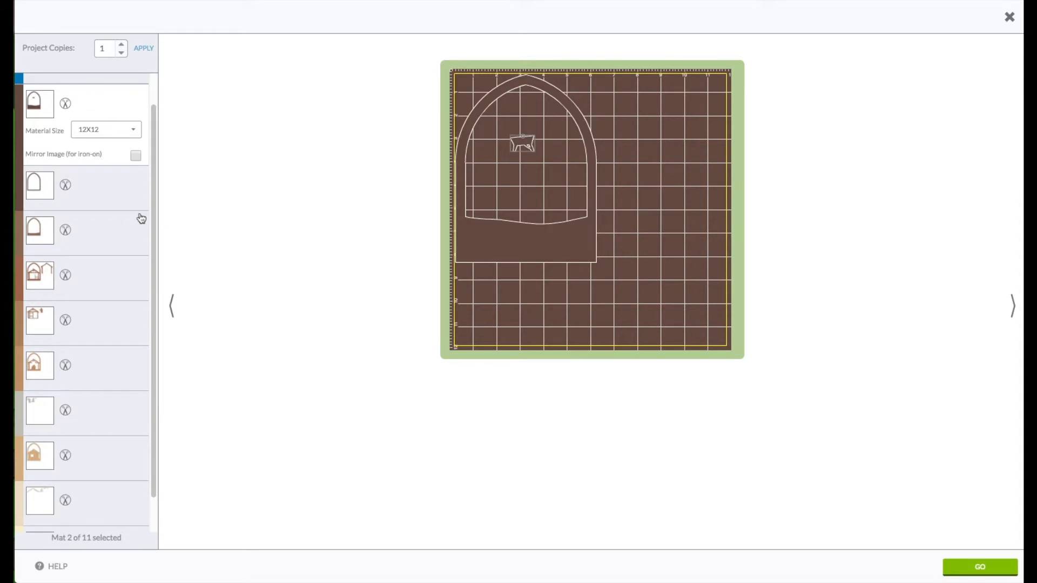
Go through mats 3 to 5, and on mat 6 place the kneeling figure inside the large opening of the stable
click(115, 197)
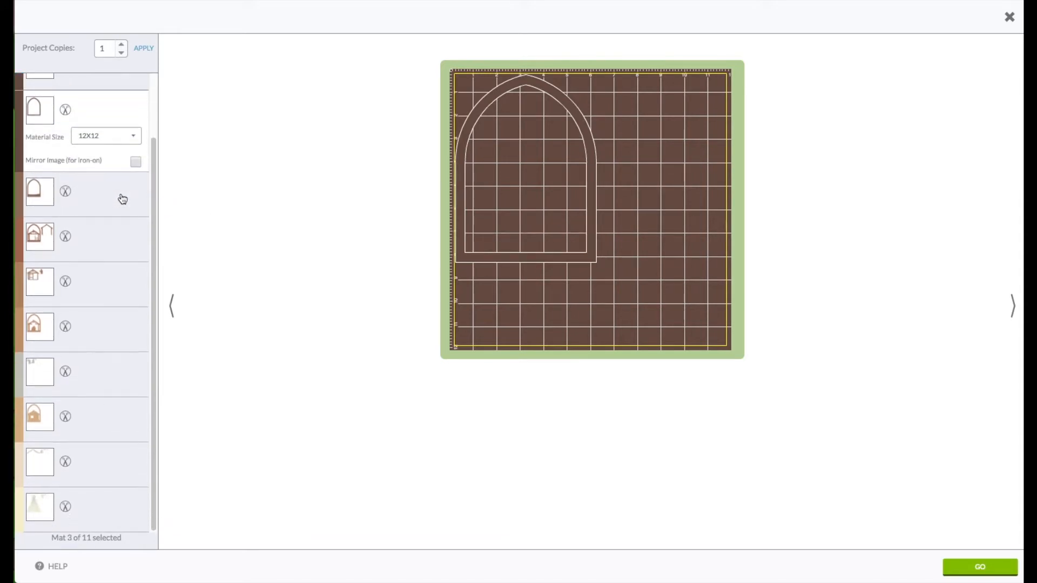
click(121, 201)
click(122, 234)
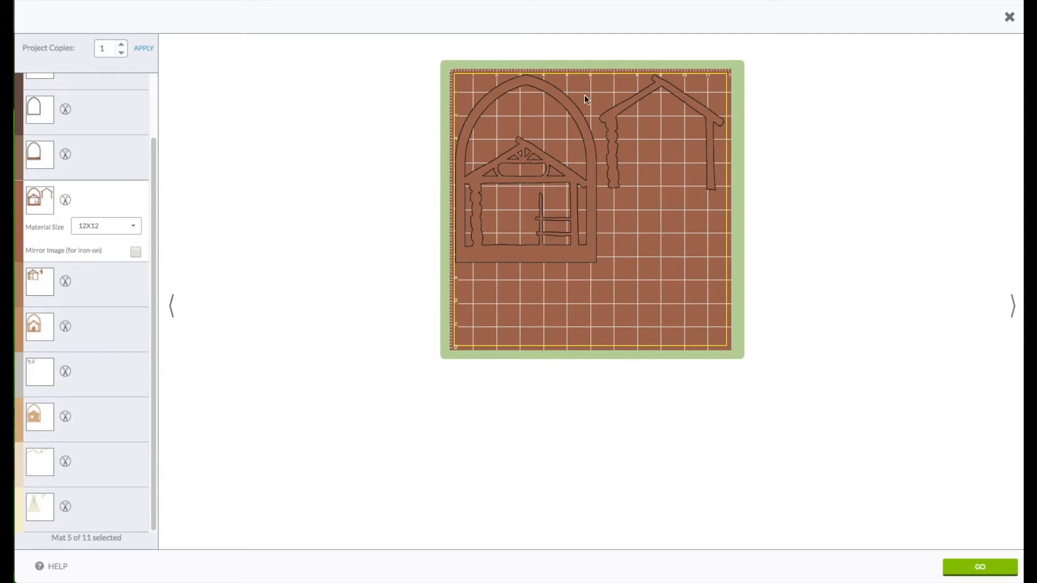
click(130, 268)
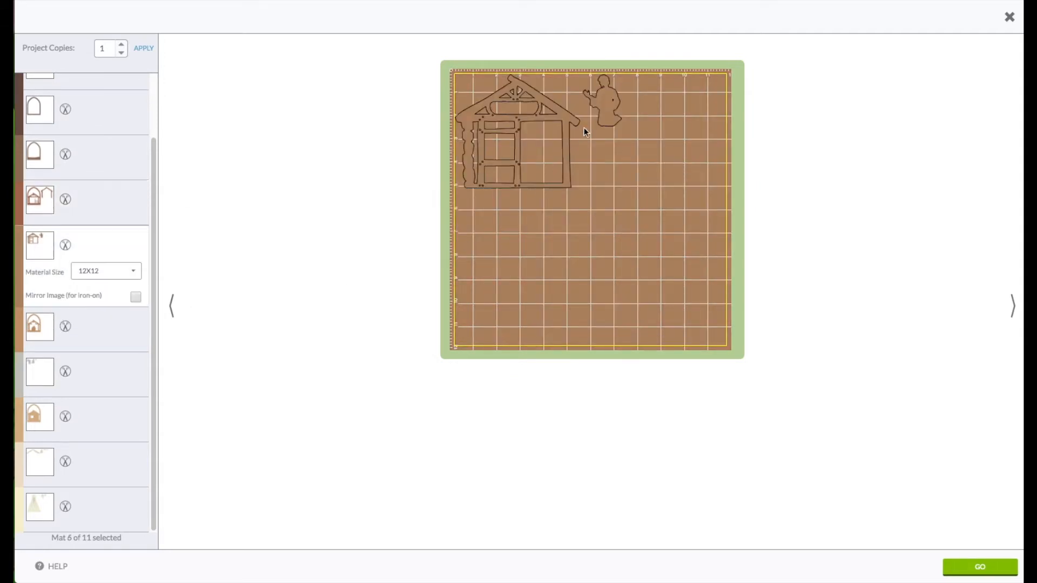
drag(605, 105, 558, 147)
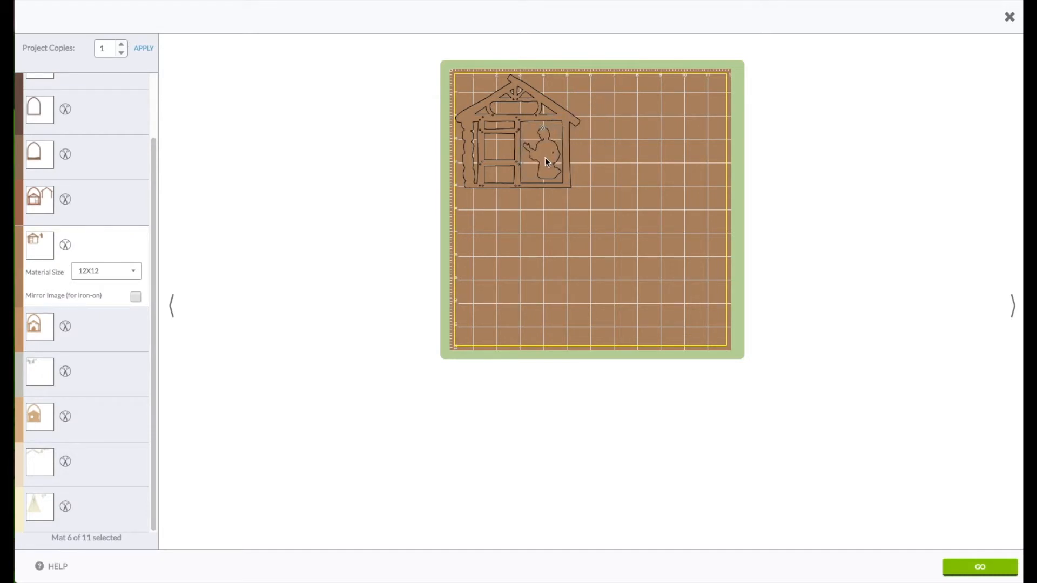
On the gray mat, move the robed figure to the mat's lower-right corner and the two doves next to the donkey
click(140, 330)
click(114, 375)
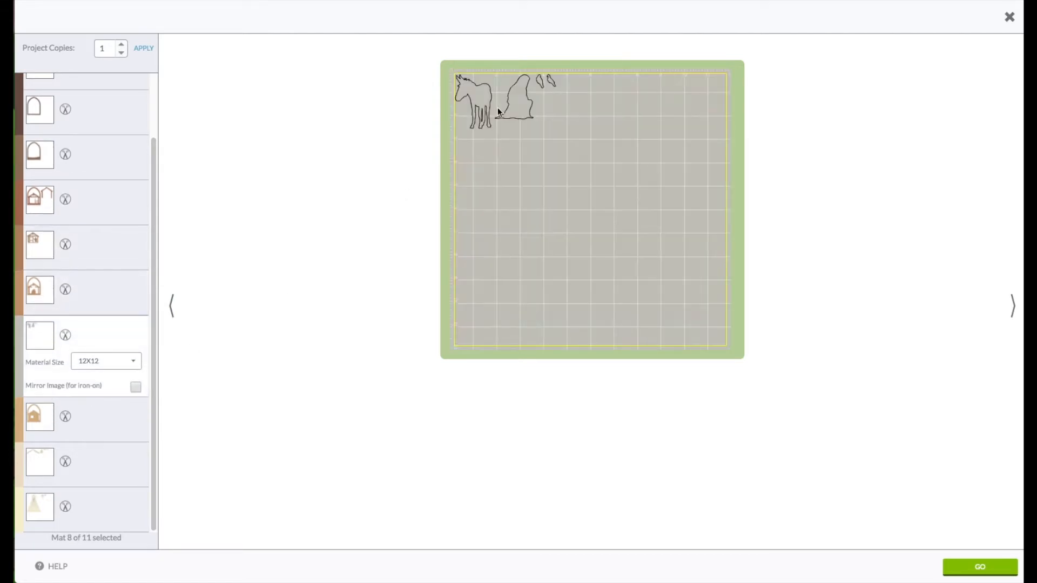
drag(517, 96, 707, 319)
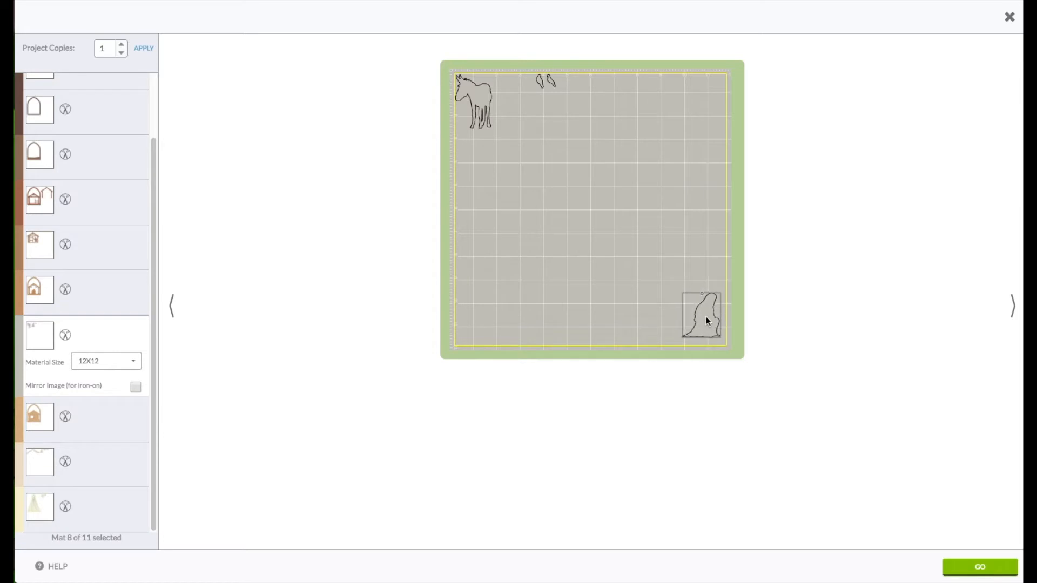
drag(543, 82, 514, 91)
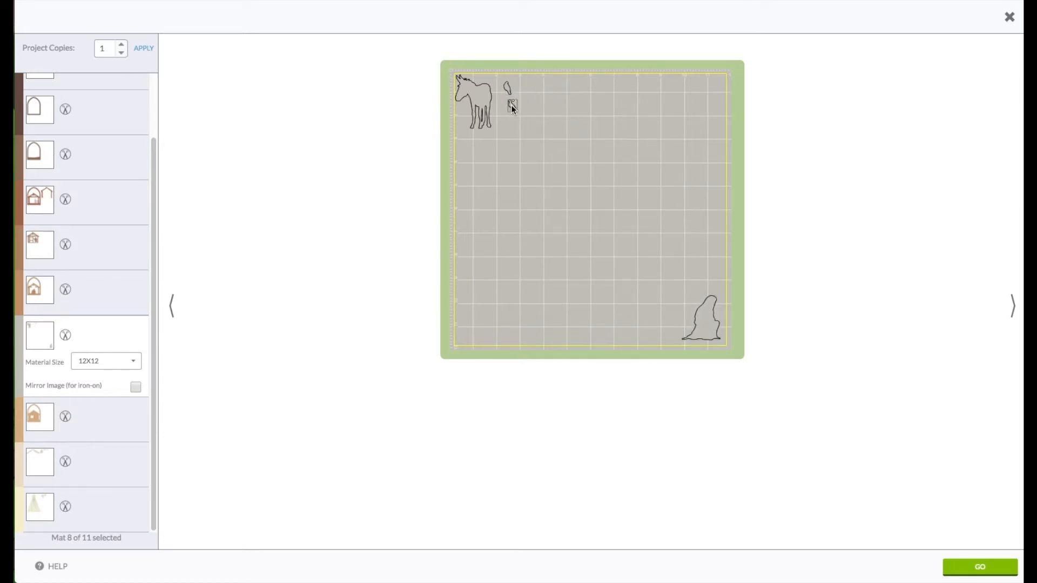
On the beige mat, group the robed figure and the two small pieces closely under the snowy roof
click(128, 423)
click(116, 458)
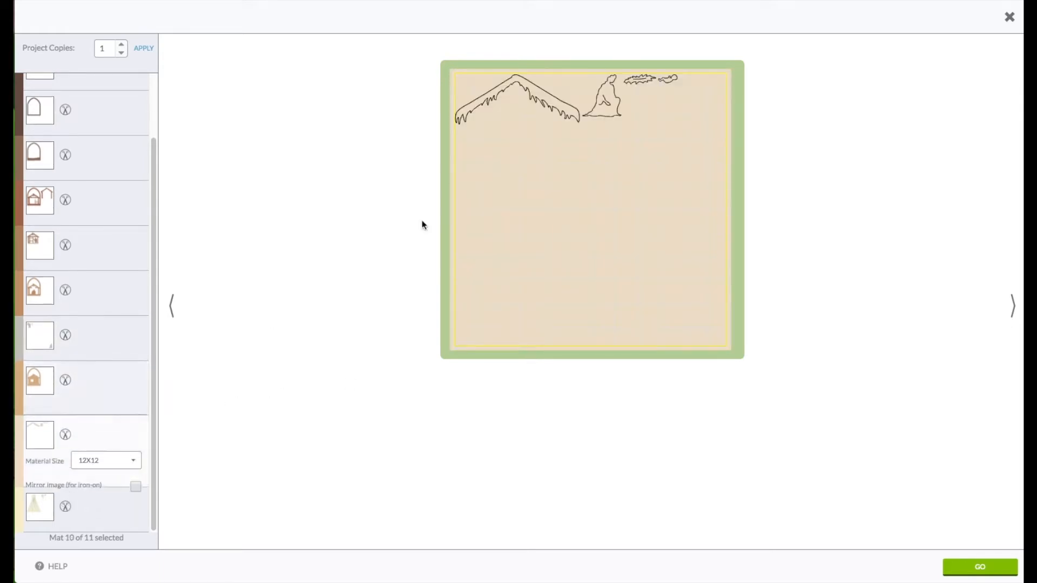
drag(611, 99, 497, 147)
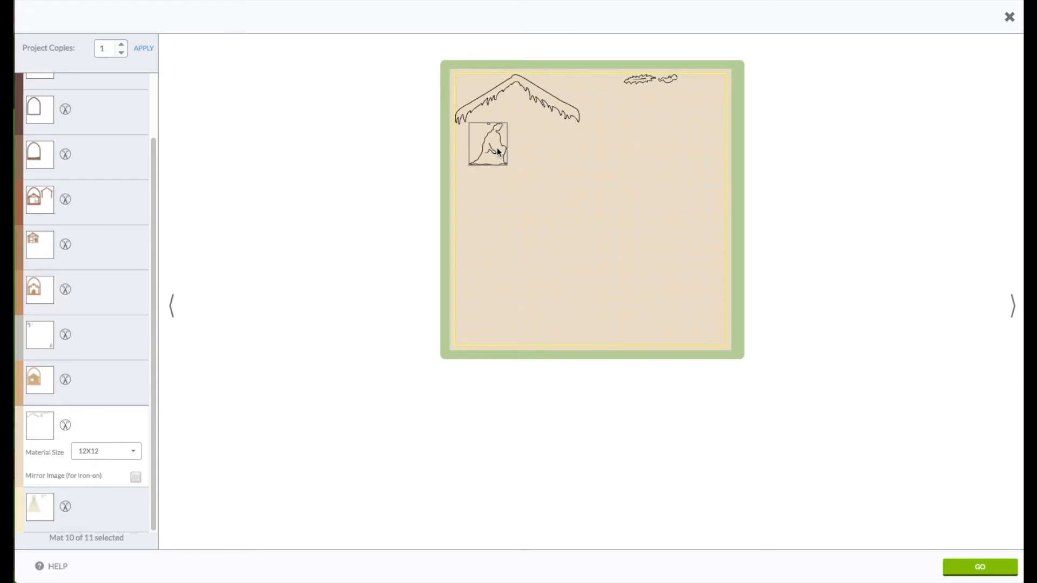
drag(635, 81, 514, 107)
click(663, 83)
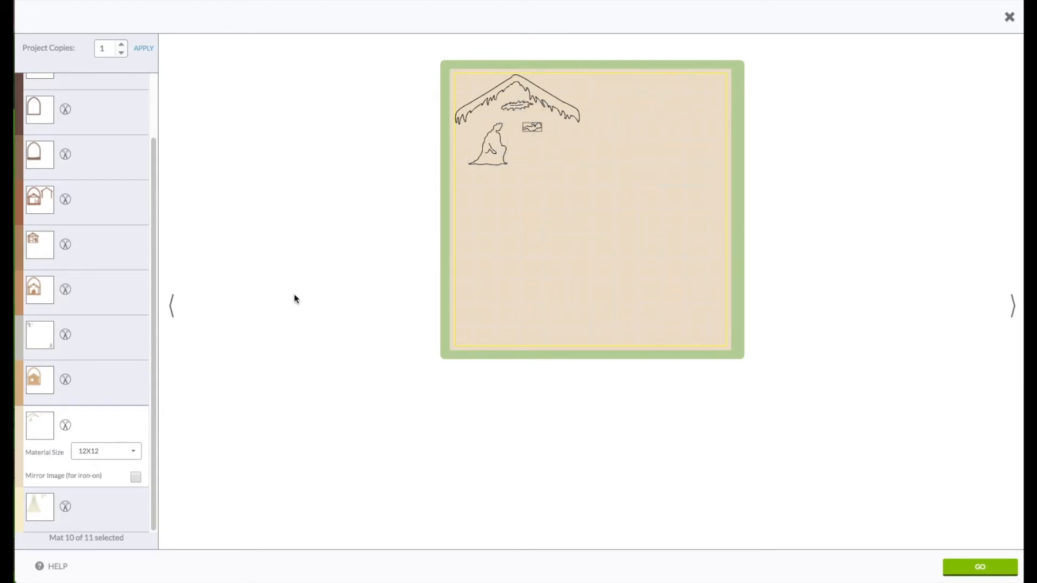
On the pale yellow mat, nudge the beamed star, move the medium star to the mat's lower-right corner and the small star beside the beams
click(96, 511)
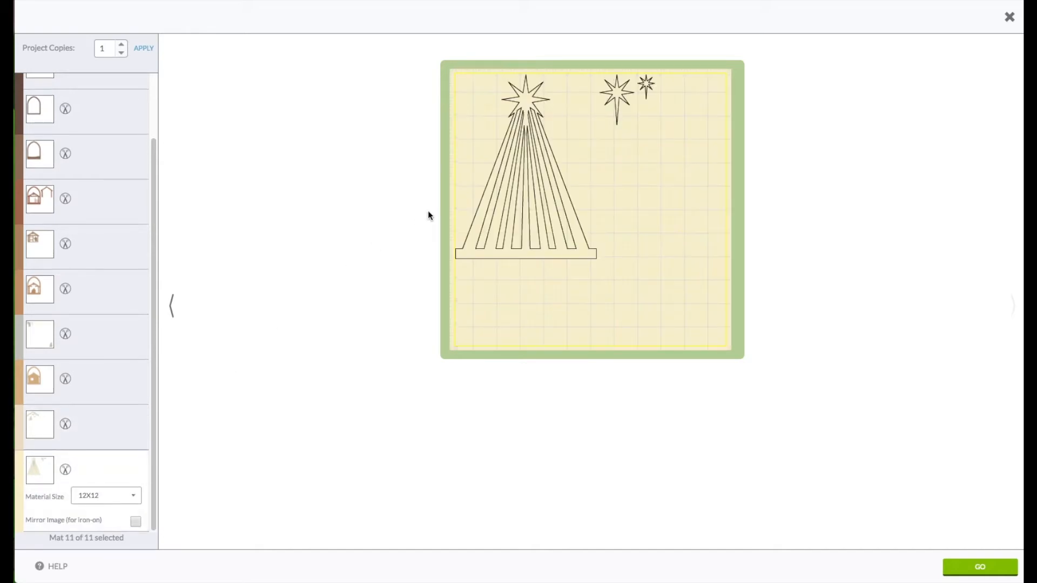
drag(535, 162, 538, 162)
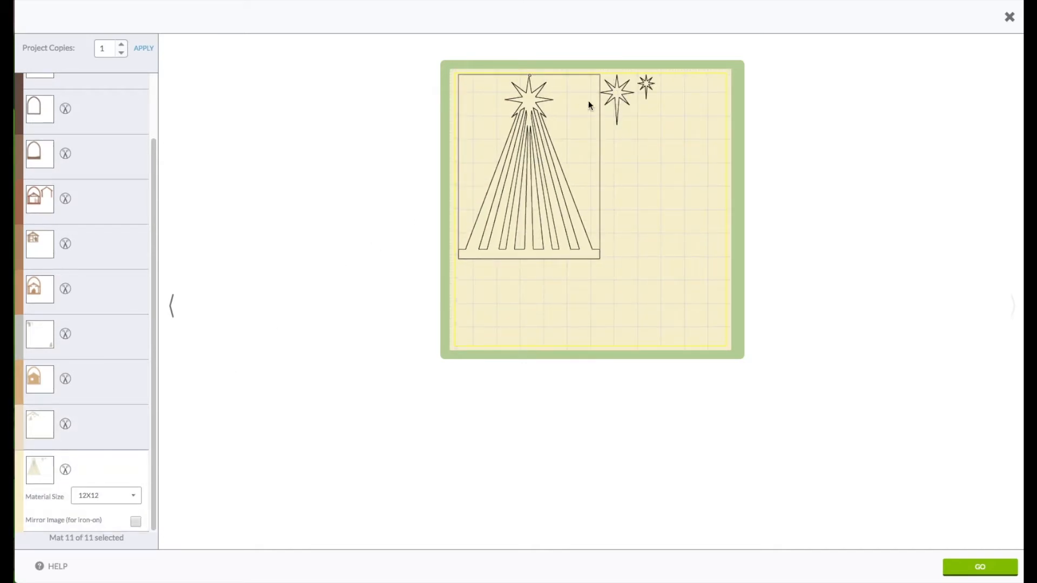
drag(622, 93, 709, 310)
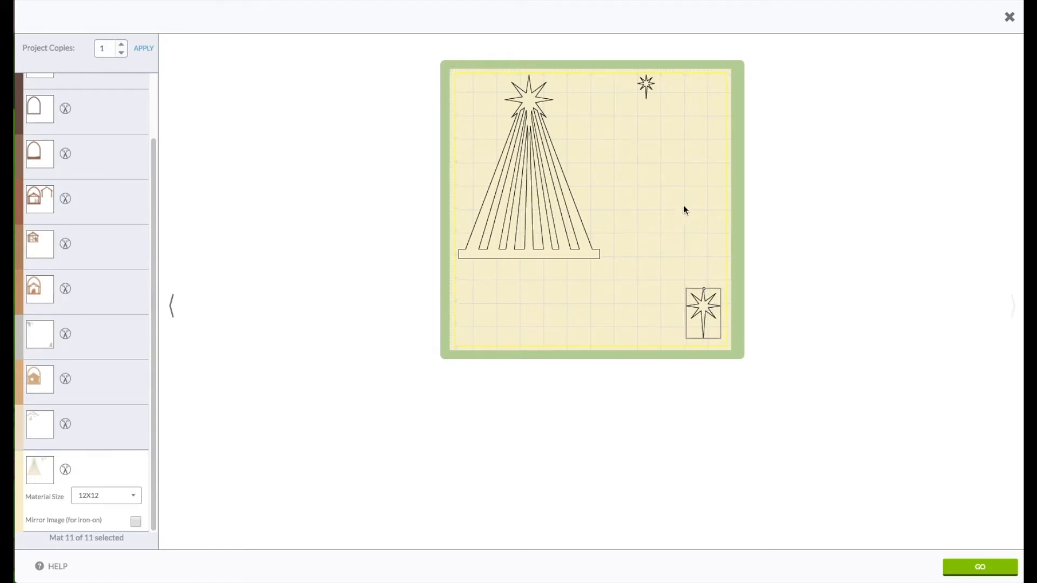
drag(646, 86, 494, 122)
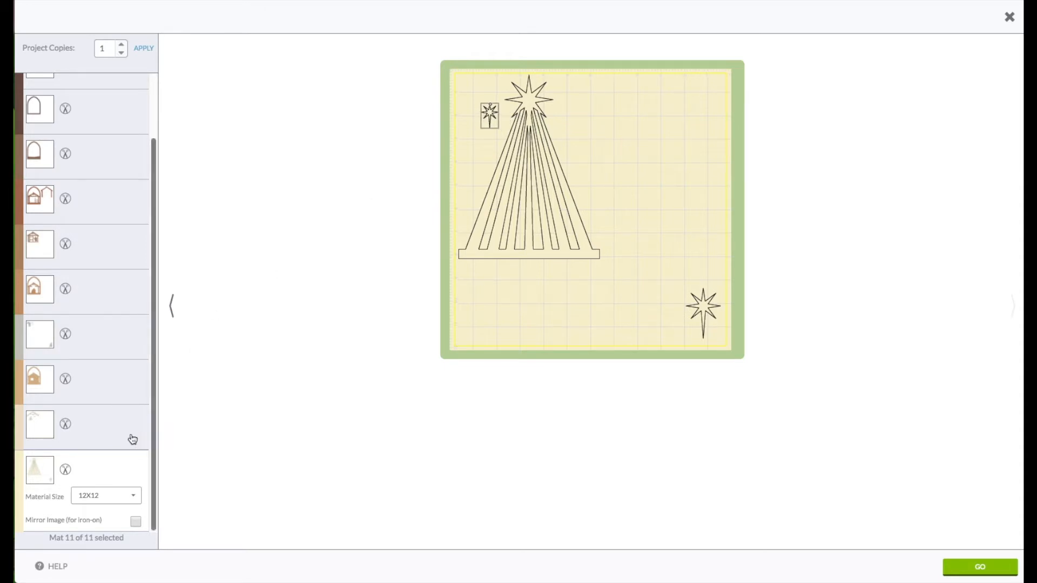
Review the list of mats and proceed from the preview to the cutting stage
click(107, 463)
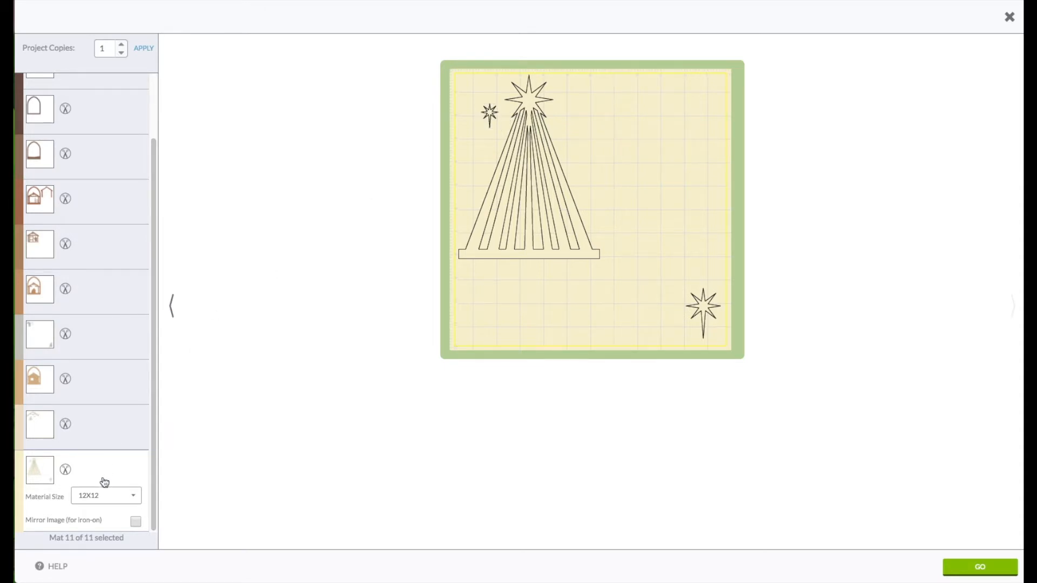
scroll(101, 356, up, 3)
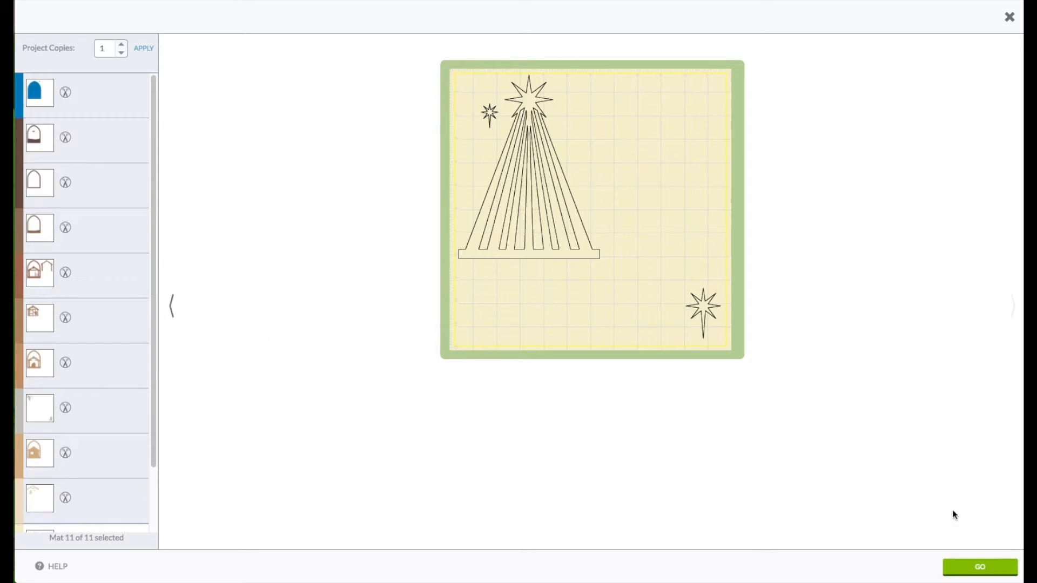
click(978, 566)
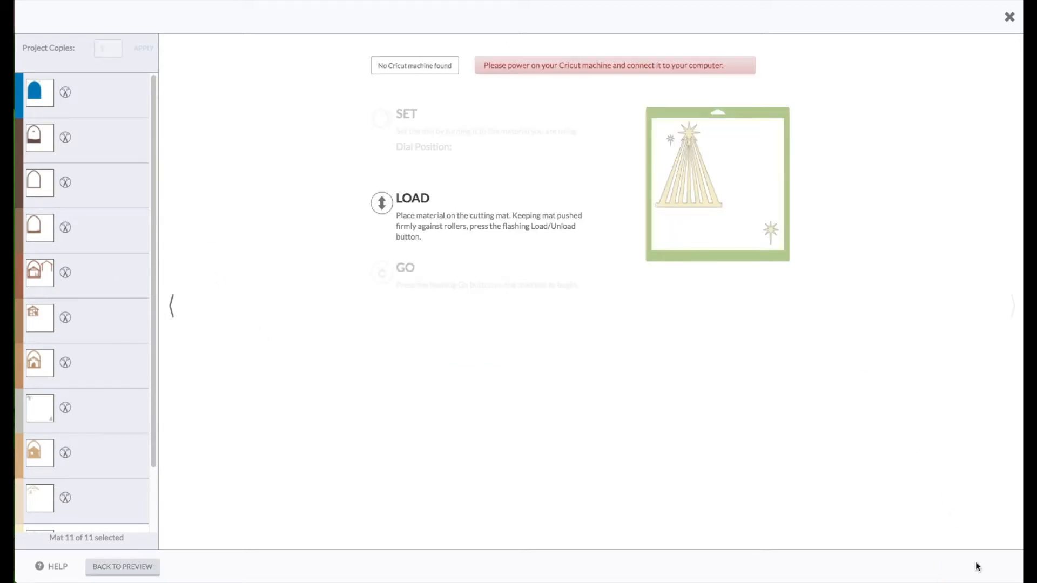